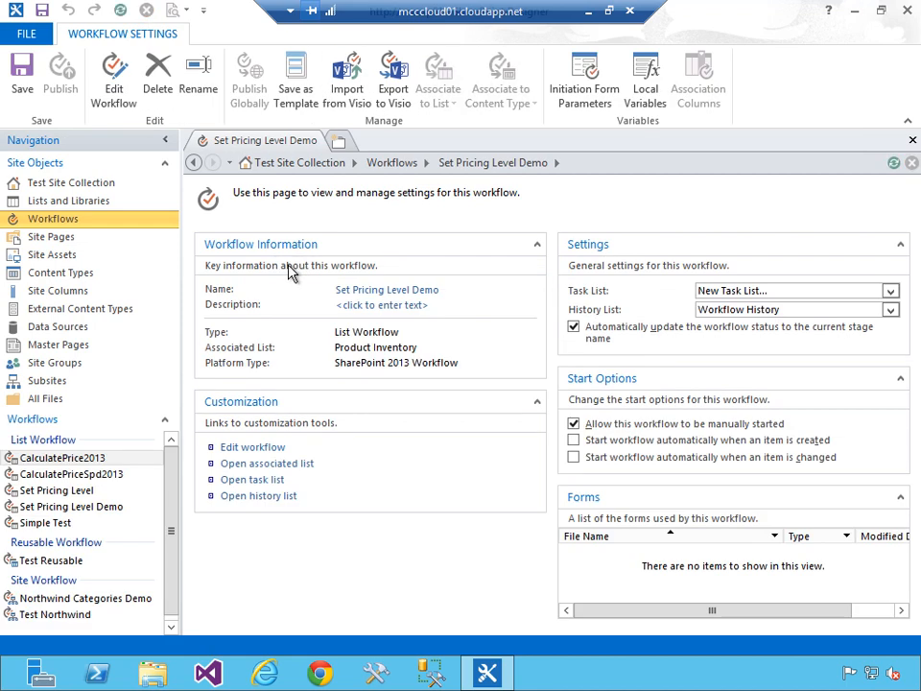
Open the Set Pricing Level Demo workflow for editing in the Text-Based Designer and save it.
{"action": "left_click", "coordinate": [251, 447]}
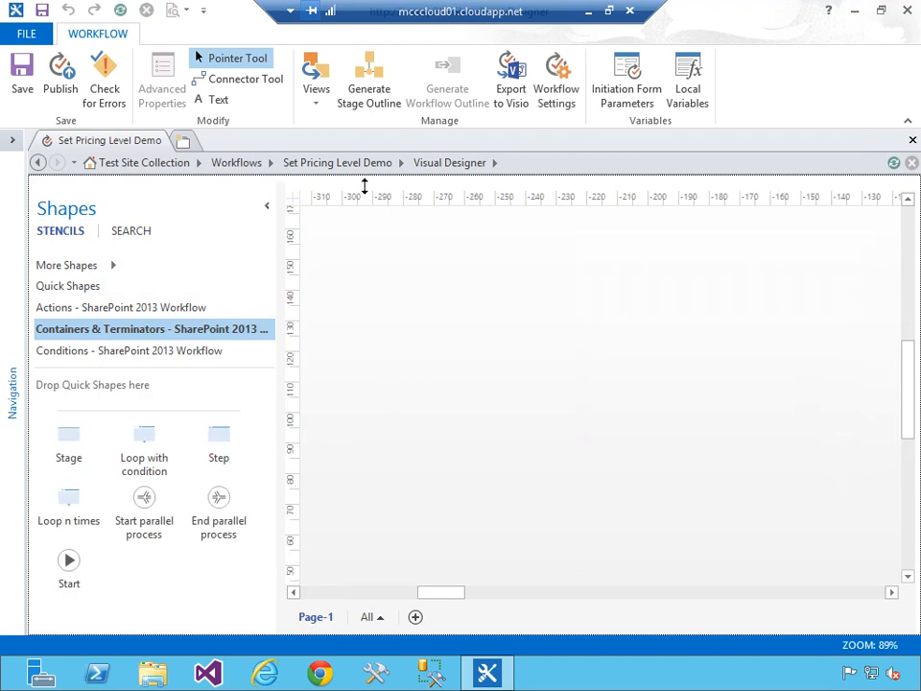
{"action": "left_click", "coordinate": [315, 105]}
{"action": "left_click", "coordinate": [341, 121]}
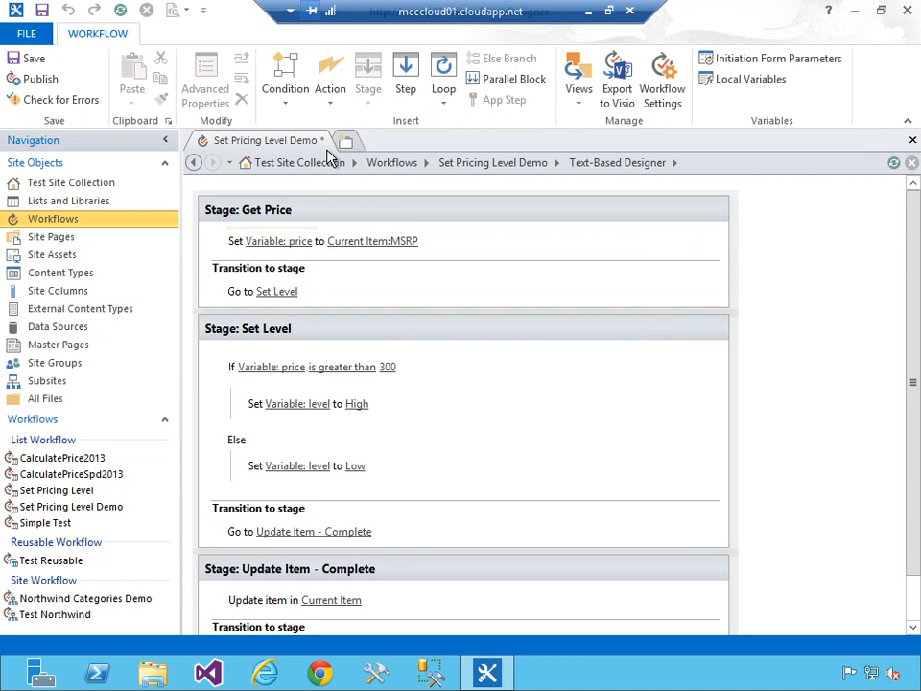
{"action": "left_click", "coordinate": [44, 58]}
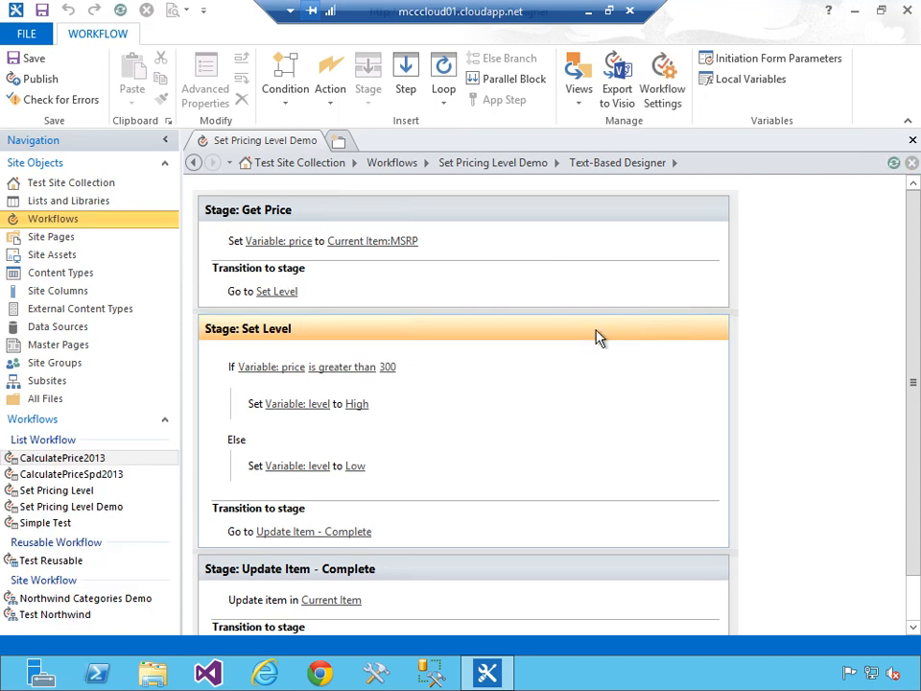
Close the workflow and reopen Set Pricing Level Demo for editing from the site's workflow list.
{"action": "left_click", "coordinate": [913, 142]}
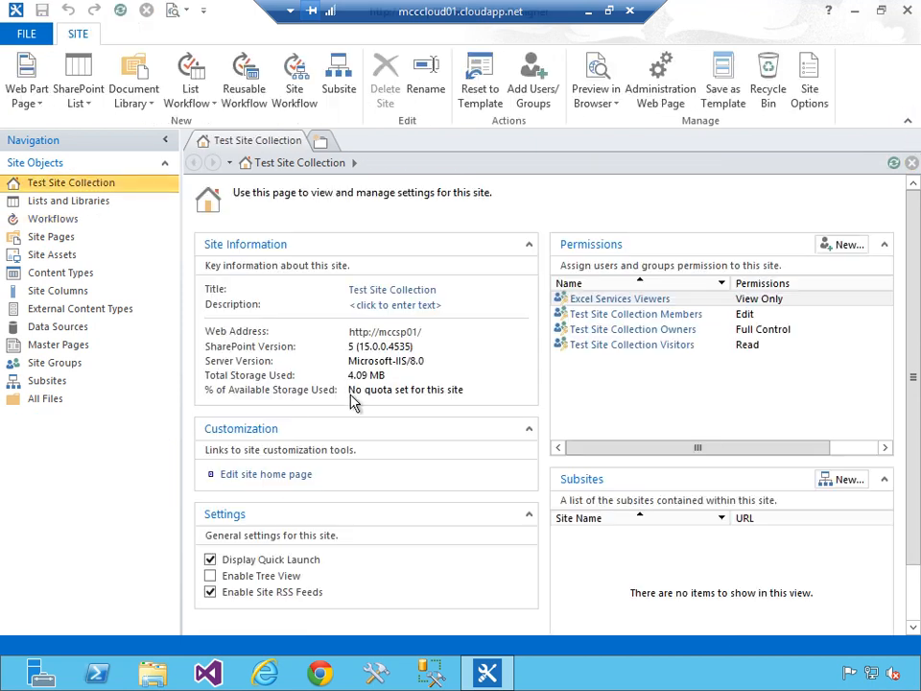
{"action": "left_click", "coordinate": [43, 220]}
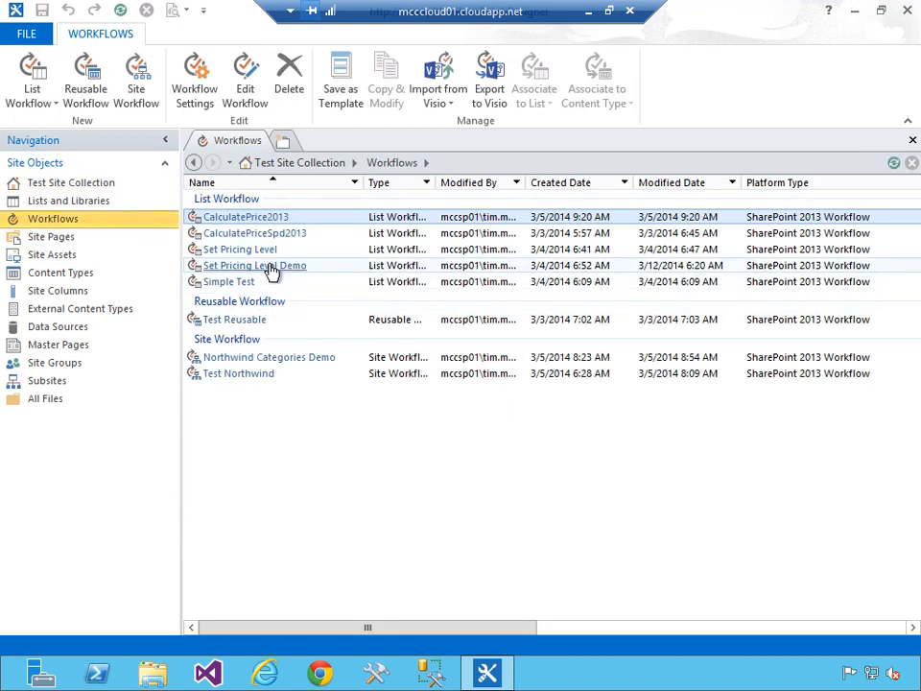
{"action": "left_click", "coordinate": [272, 268]}
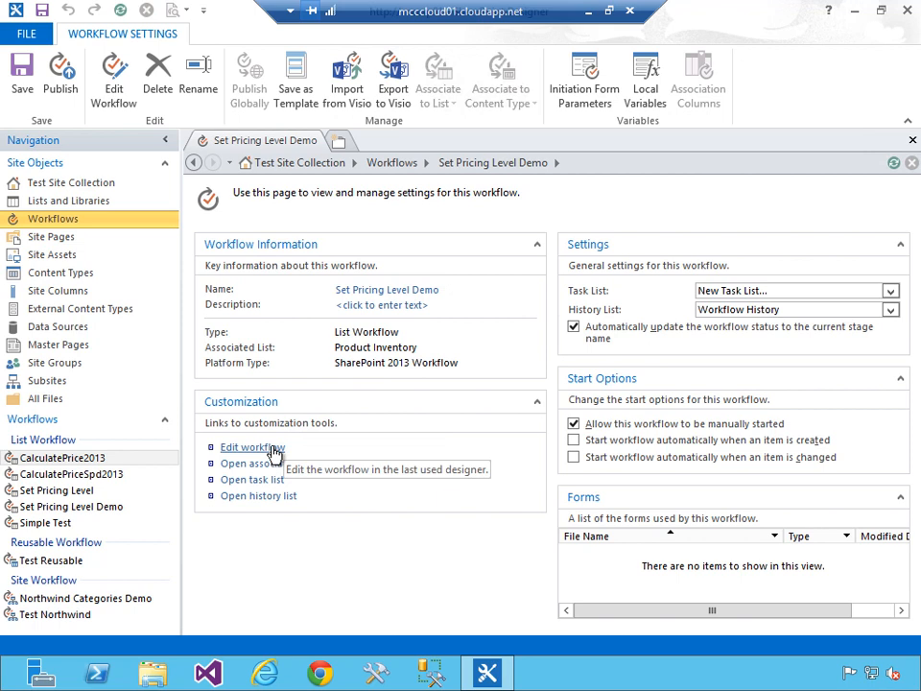
{"action": "left_click", "coordinate": [273, 448]}
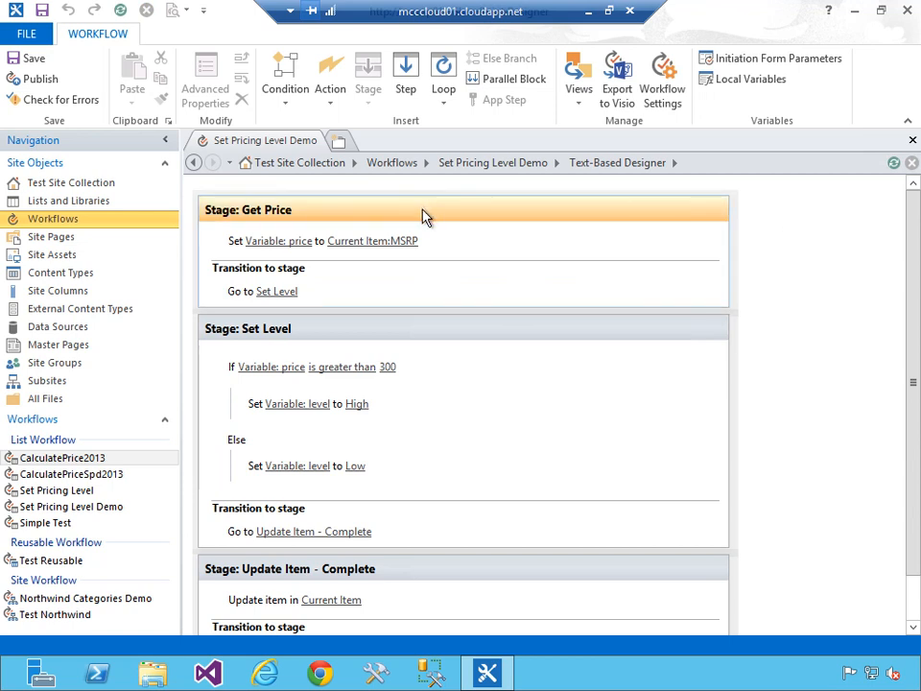
Switch the Set Pricing Level Demo workflow to the Visual Designer.
{"action": "left_click", "coordinate": [579, 108]}
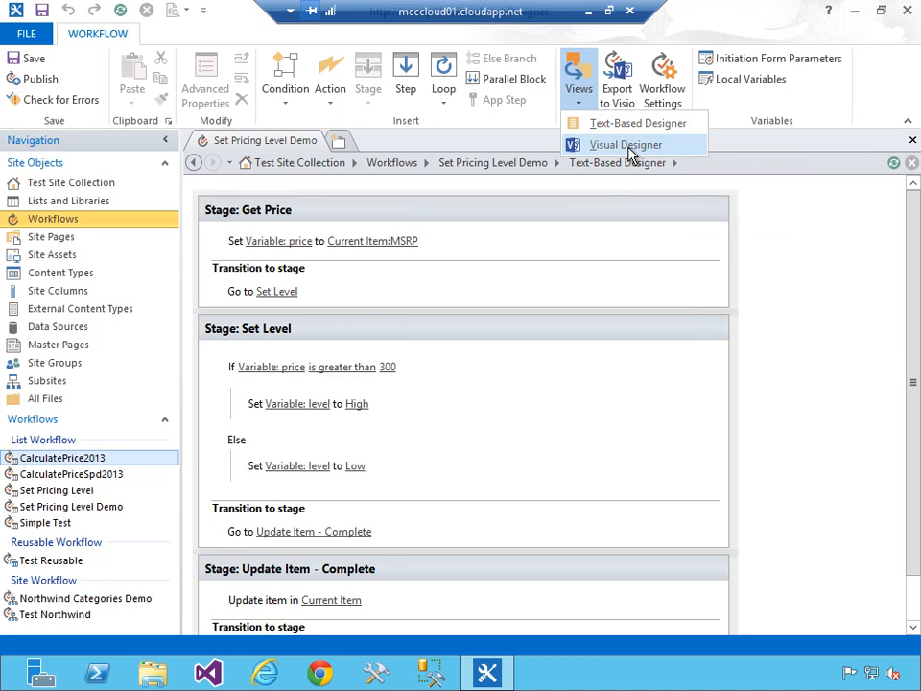
{"action": "left_click", "coordinate": [856, 267]}
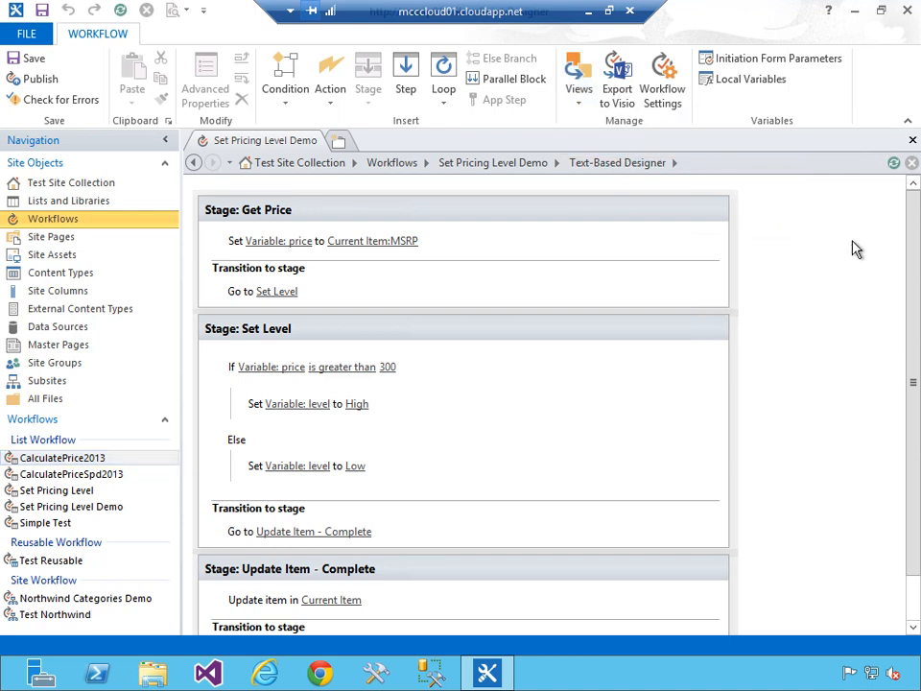
{"action": "left_click", "coordinate": [579, 107]}
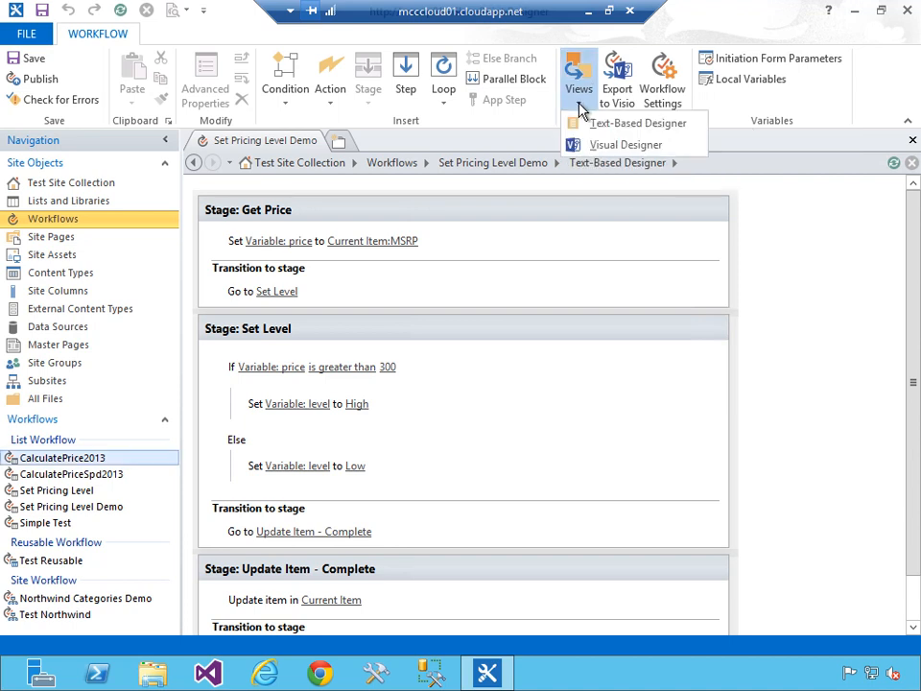
{"action": "left_click", "coordinate": [621, 146]}
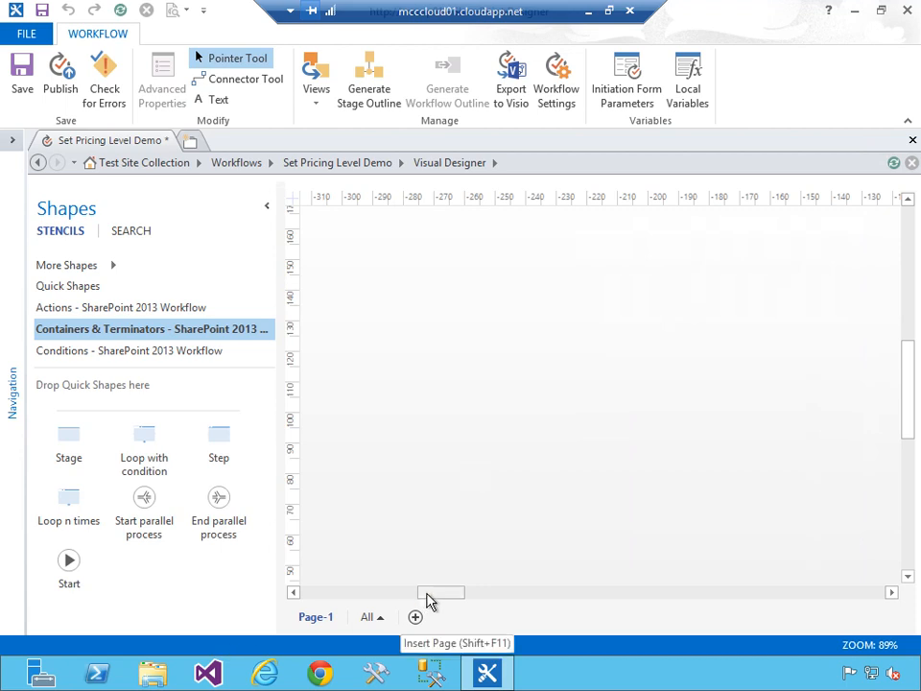
Export the workflow as the Visio drawing Set Pricing Level Demo.vsdx in the Documents library.
{"action": "left_click_drag", "start_coordinate": [431, 595], "coordinate": [541, 595]}
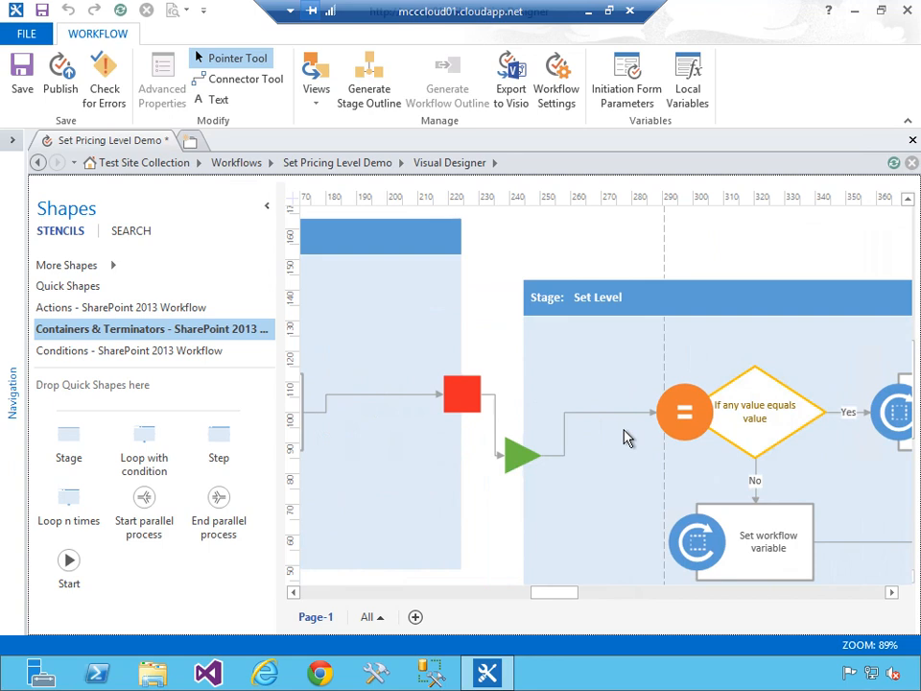
{"action": "left_click", "coordinate": [515, 91]}
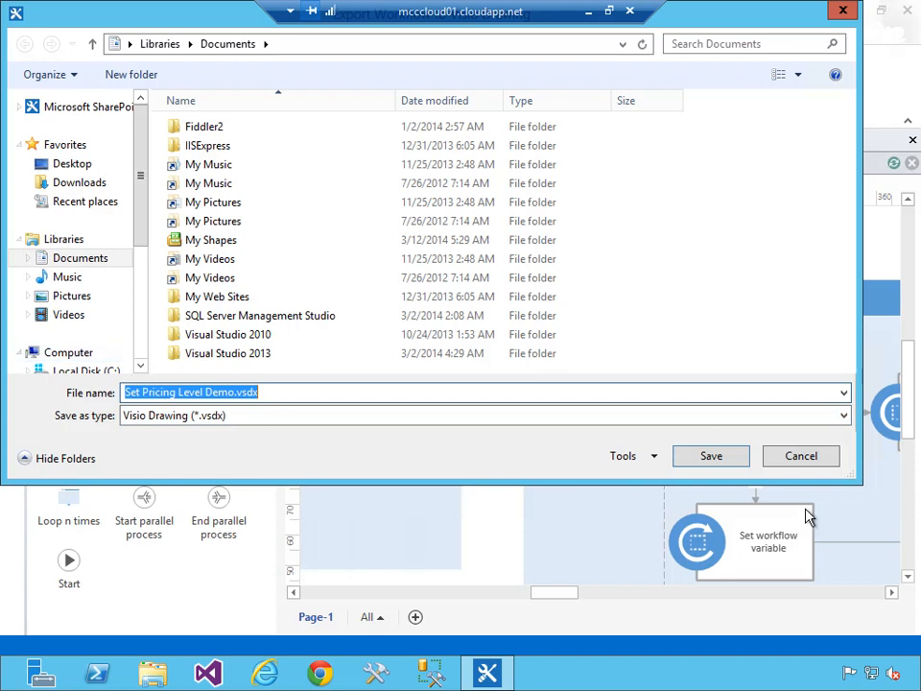
{"action": "left_click", "coordinate": [725, 461]}
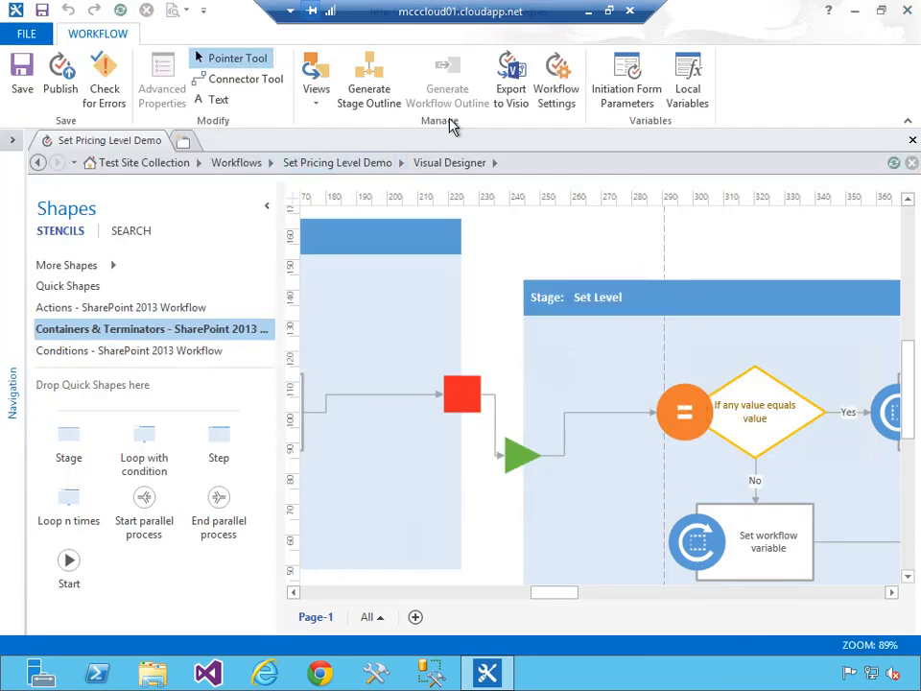
Return the workflow to the Text-Based Designer and close SharePoint Designer.
{"action": "left_click", "coordinate": [317, 111]}
{"action": "left_click", "coordinate": [351, 128]}
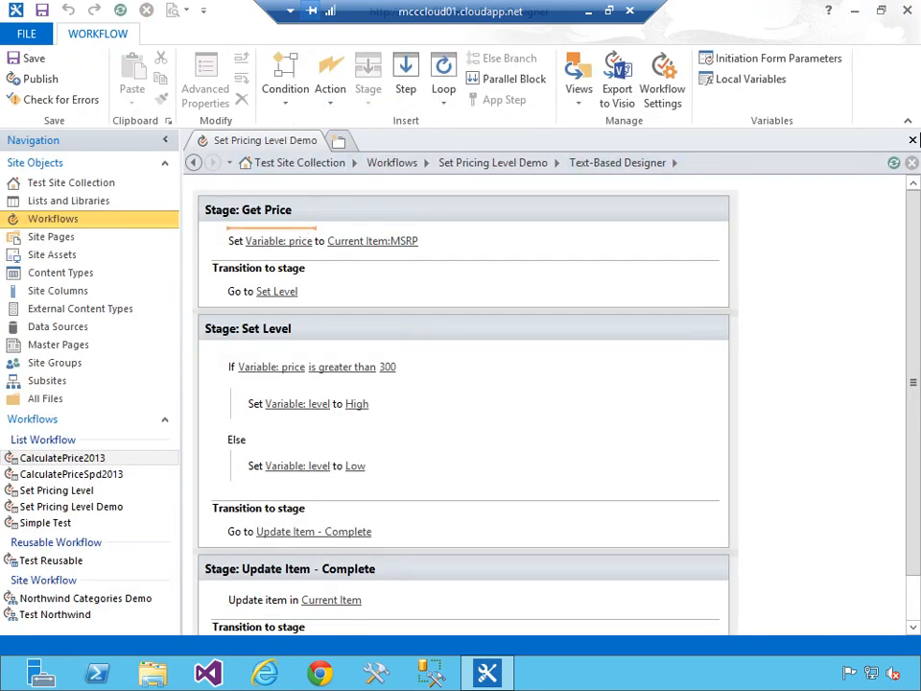
{"action": "left_click", "coordinate": [912, 140]}
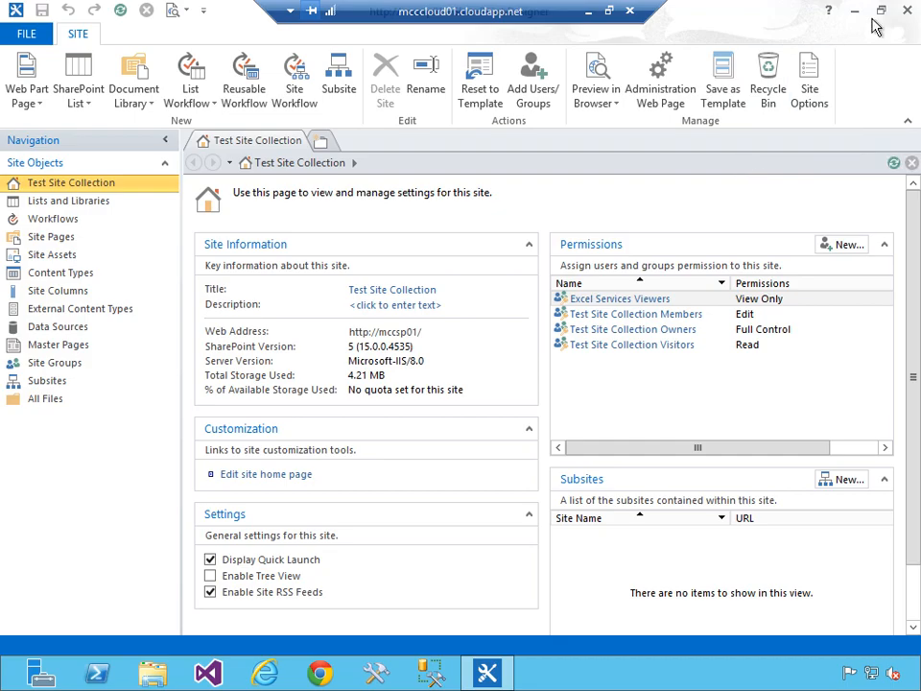
{"action": "left_click", "coordinate": [909, 10]}
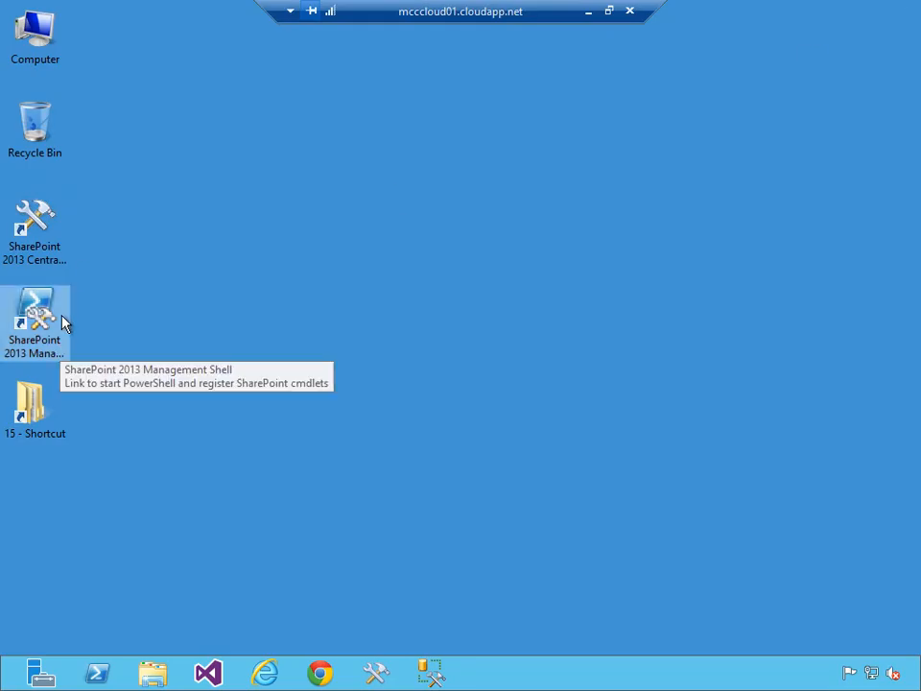
Open the exported Set Pricing Level Demo.vsdx drawing from the Documents library in Visio.
{"action": "double_click", "coordinate": [39, 54]}
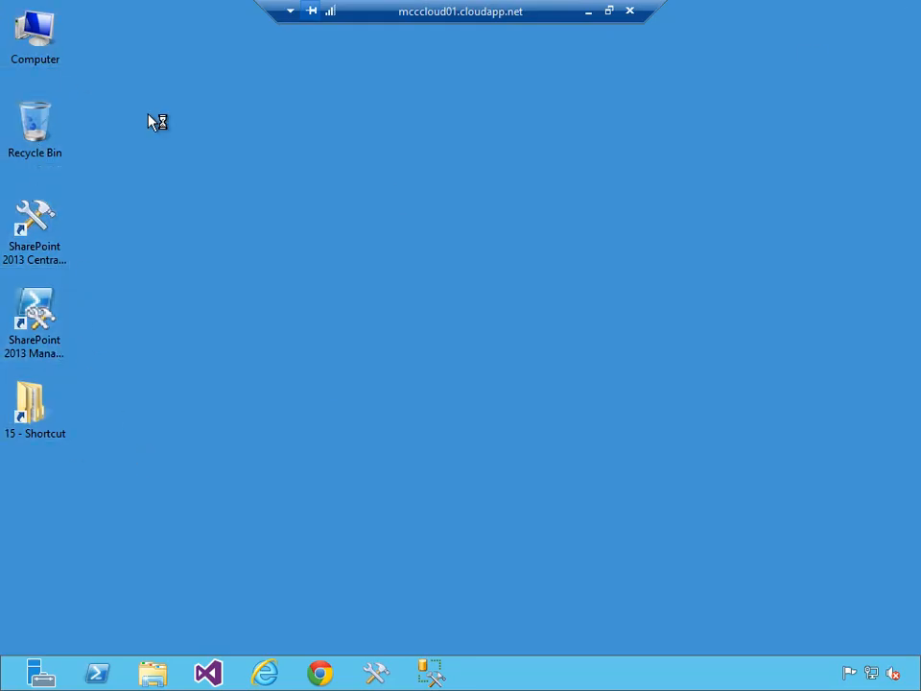
{"action": "left_click", "coordinate": [43, 205]}
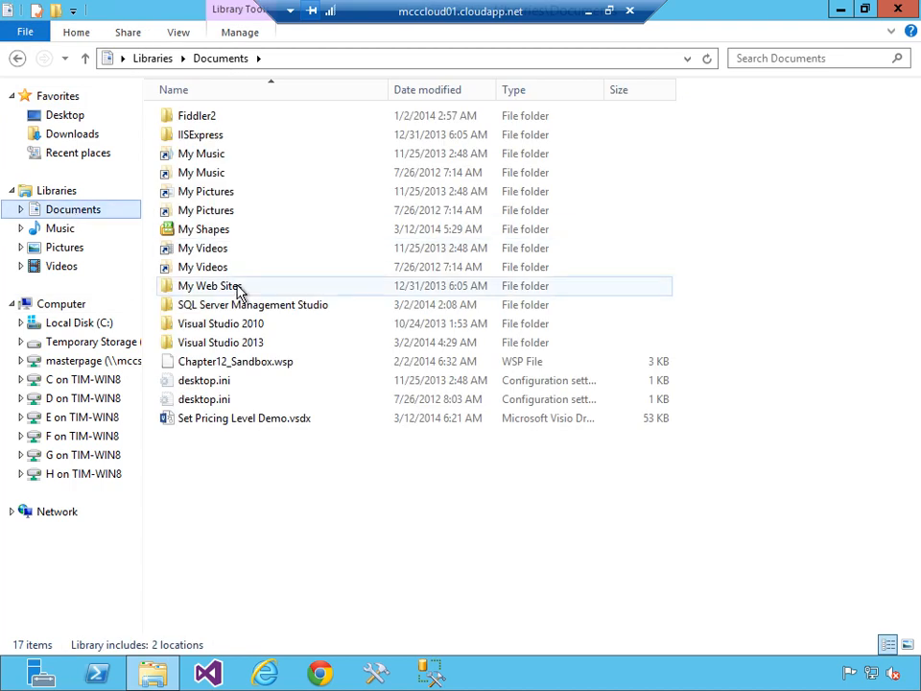
{"action": "double_click", "coordinate": [248, 420]}
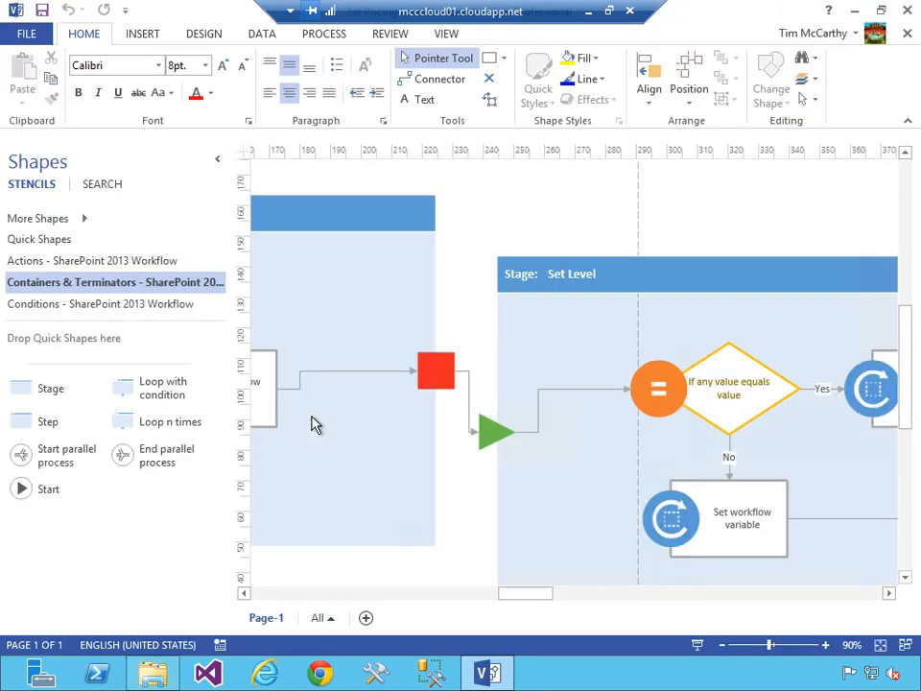
Change the label of the Set workflow variable shape in the Get Price stage to "Set a workflow value".
{"action": "left_click_drag", "start_coordinate": [520, 601], "coordinate": [467, 597]}
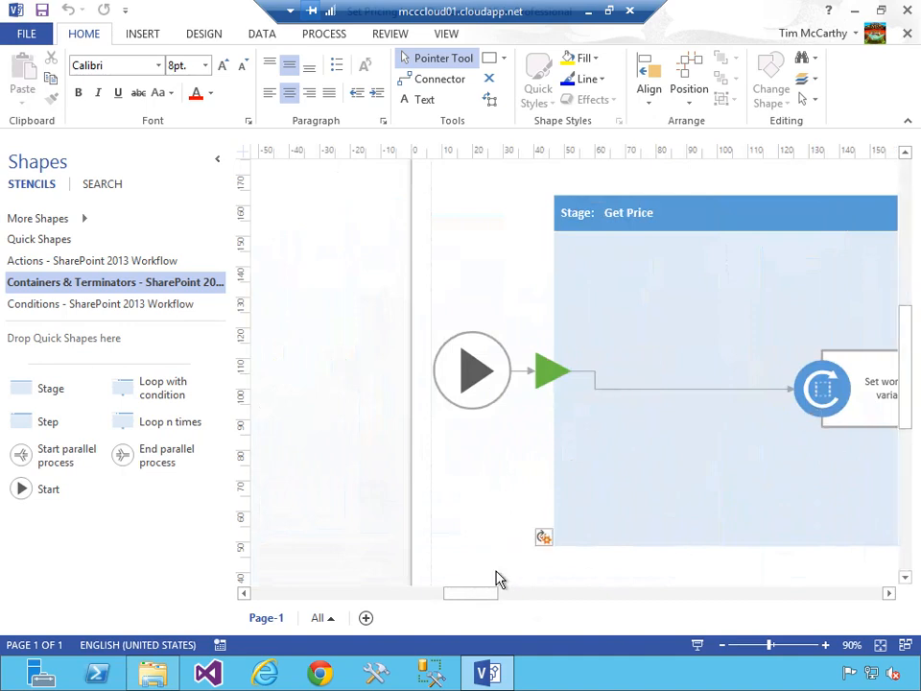
{"action": "left_click_drag", "start_coordinate": [465, 595], "coordinate": [507, 601]}
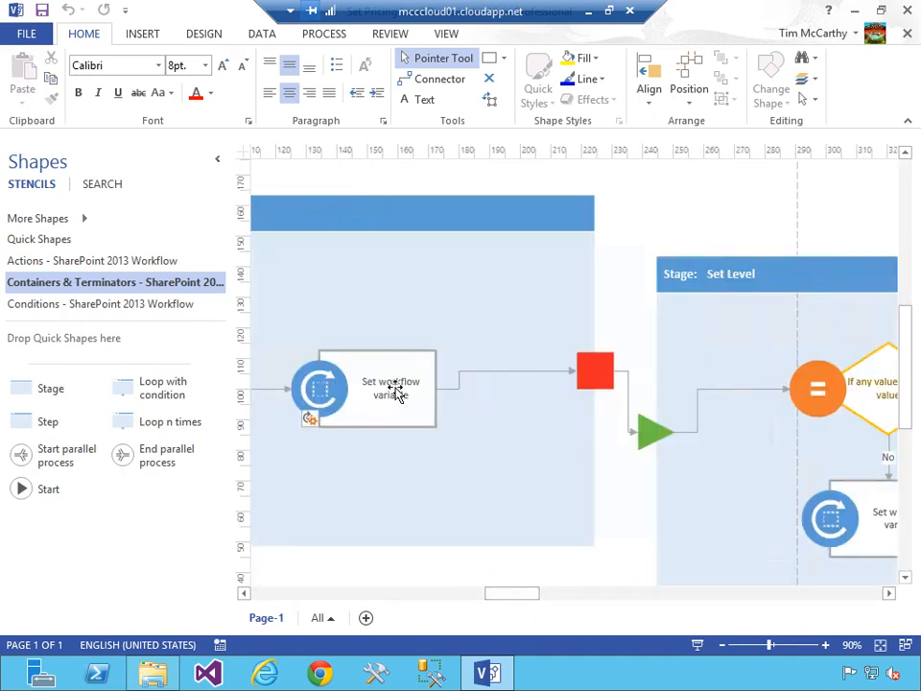
{"action": "left_click", "coordinate": [397, 391]}
{"action": "double_click", "coordinate": [398, 389]}
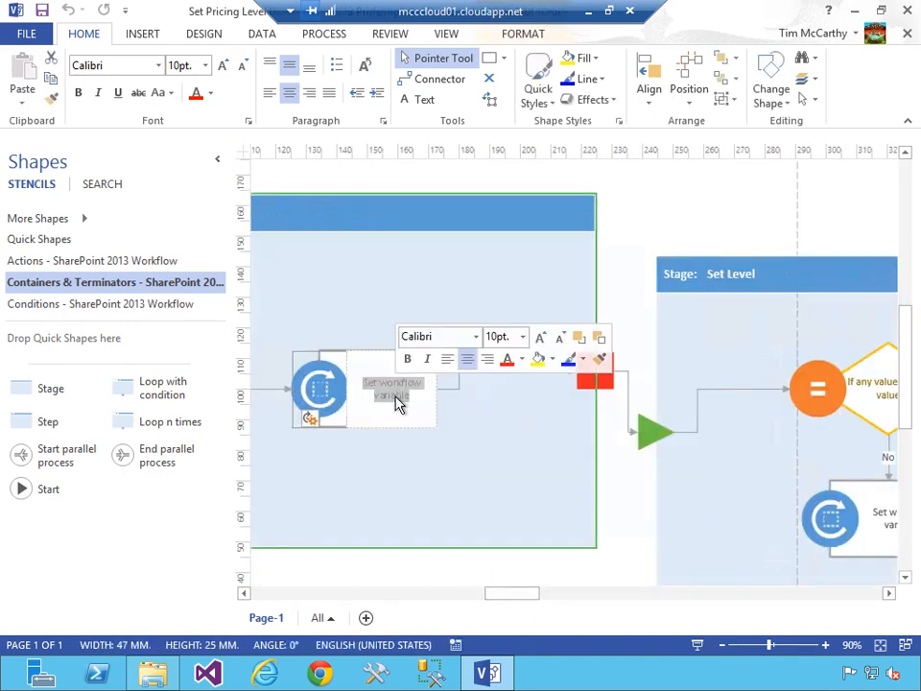
{"action": "type", "text": "Set a"}
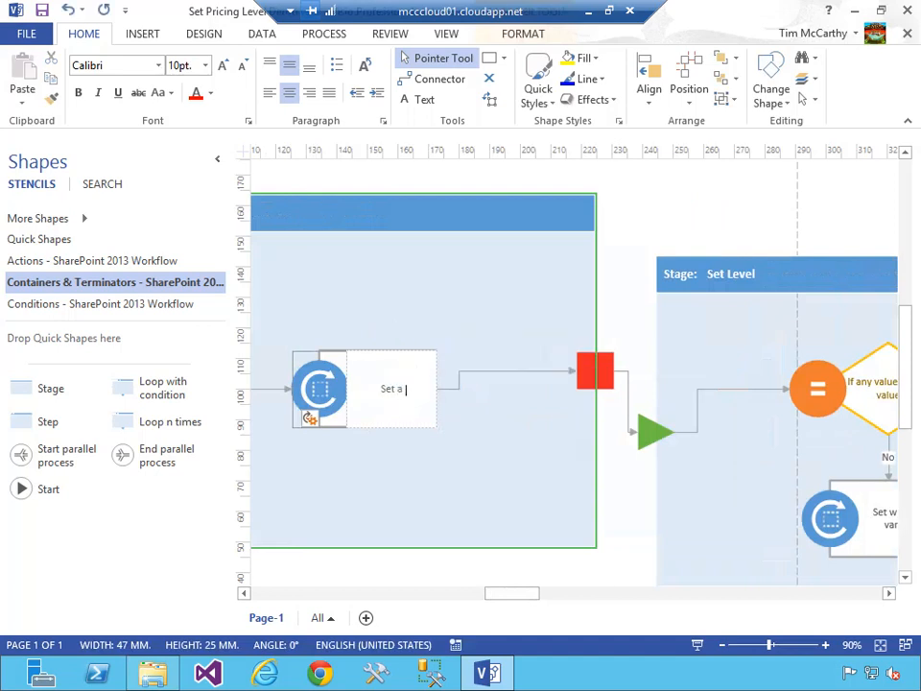
{"action": "type", "text": " workflow value"}
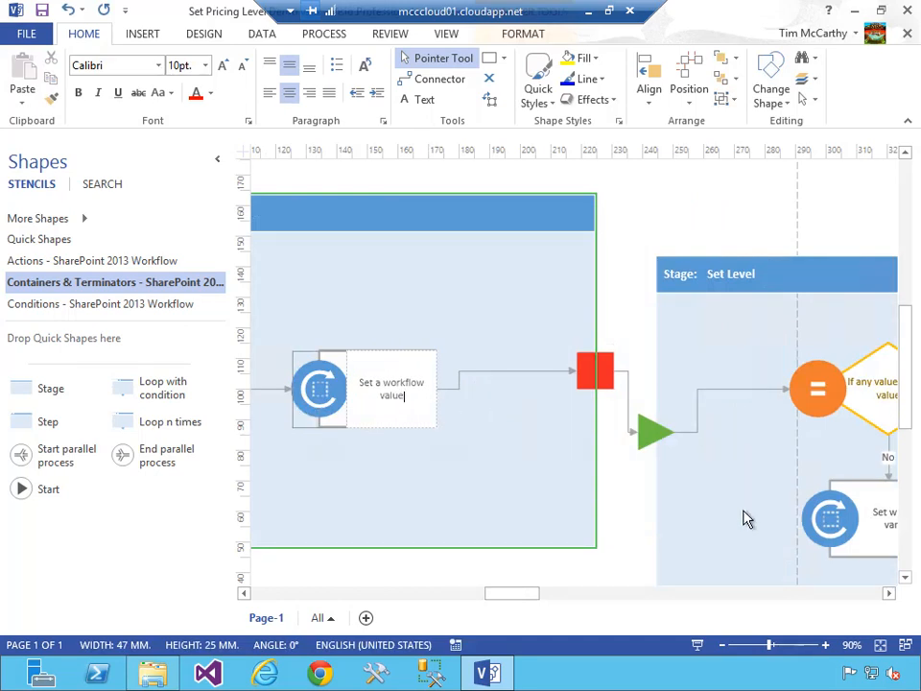
Examine the editable labels of the condition and the two Set workflow variable shapes in the Set Level stage.
{"action": "left_click_drag", "start_coordinate": [540, 600], "coordinate": [498, 597]}
{"action": "left_click", "coordinate": [543, 600]}
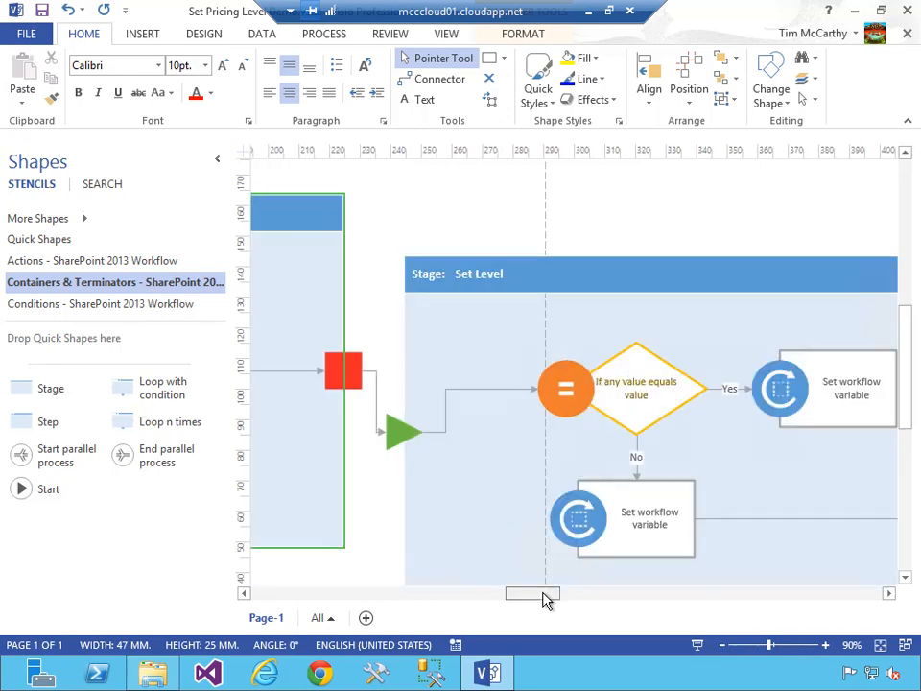
{"action": "left_click", "coordinate": [641, 396]}
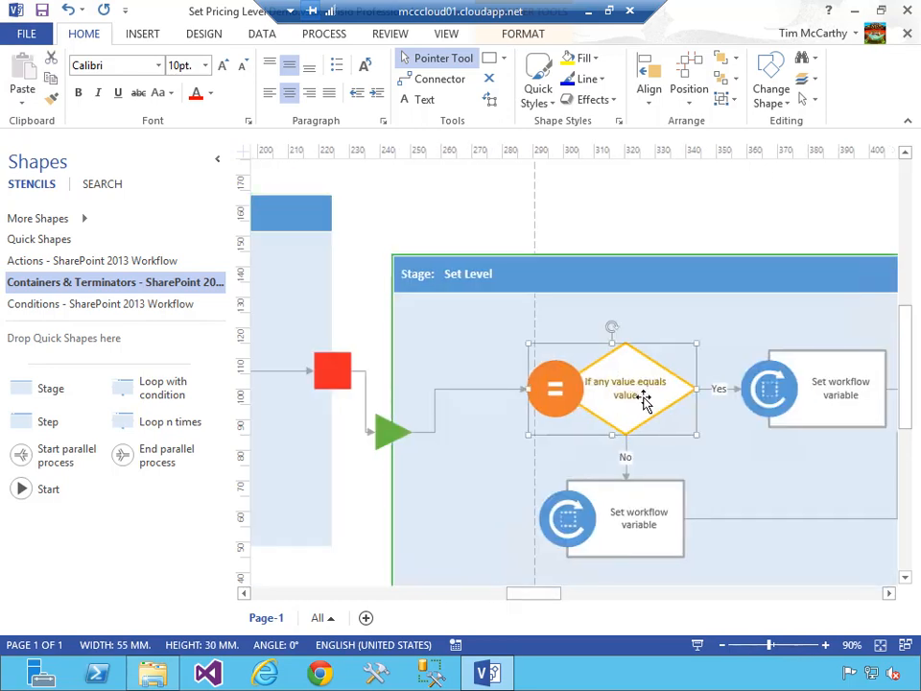
{"action": "double_click", "coordinate": [597, 384]}
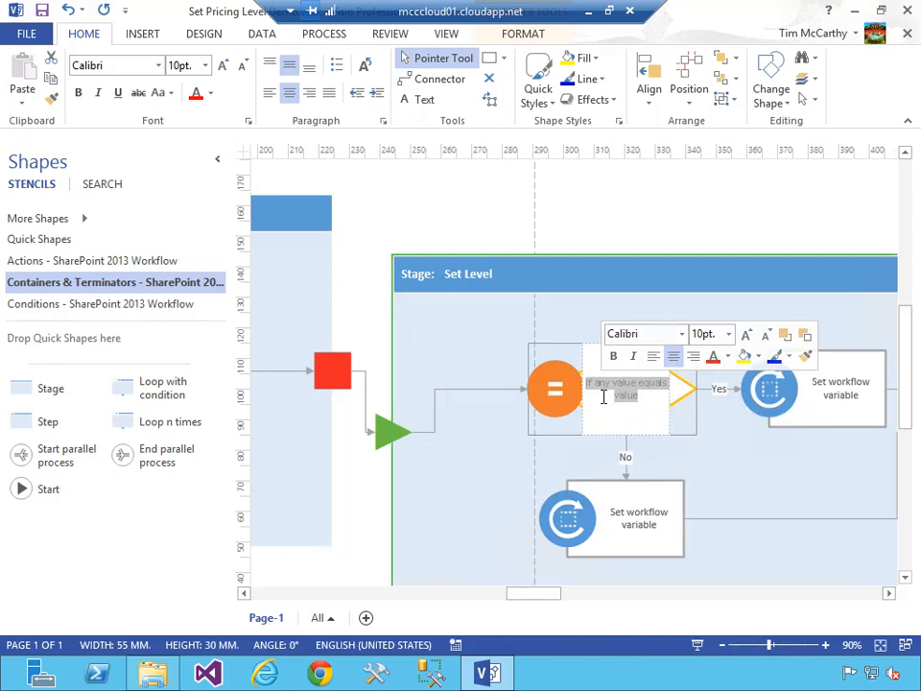
{"action": "left_click", "coordinate": [605, 401]}
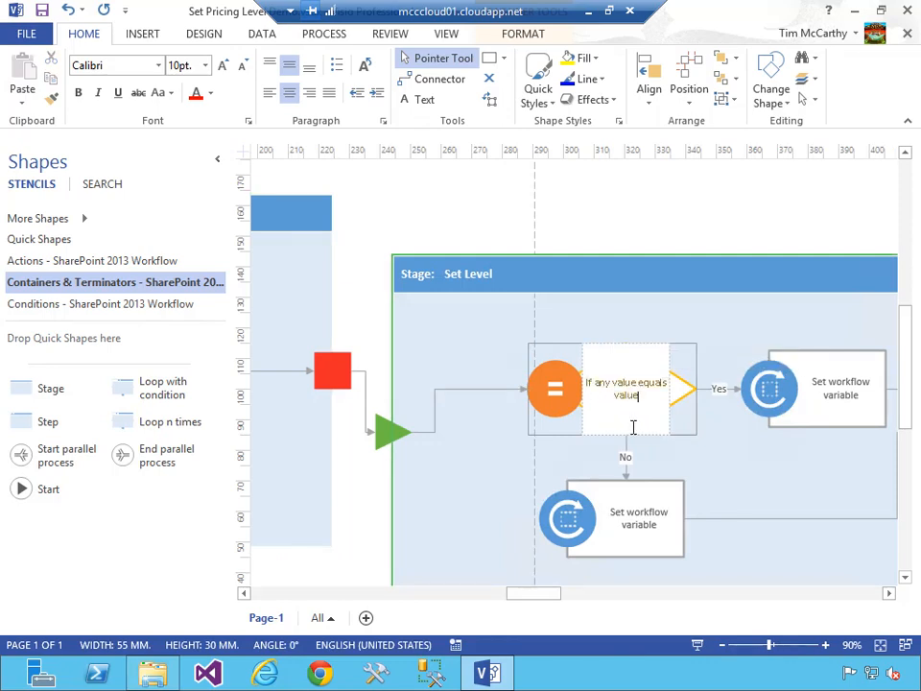
{"action": "left_click", "coordinate": [662, 506]}
{"action": "double_click", "coordinate": [644, 531]}
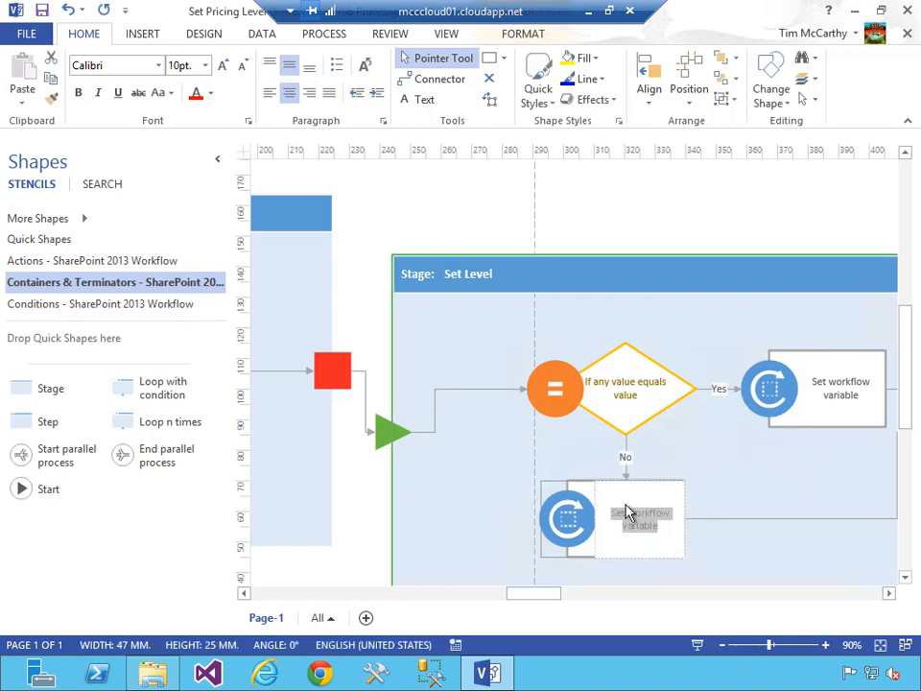
{"action": "left_click", "coordinate": [611, 408]}
{"action": "left_click", "coordinate": [844, 395]}
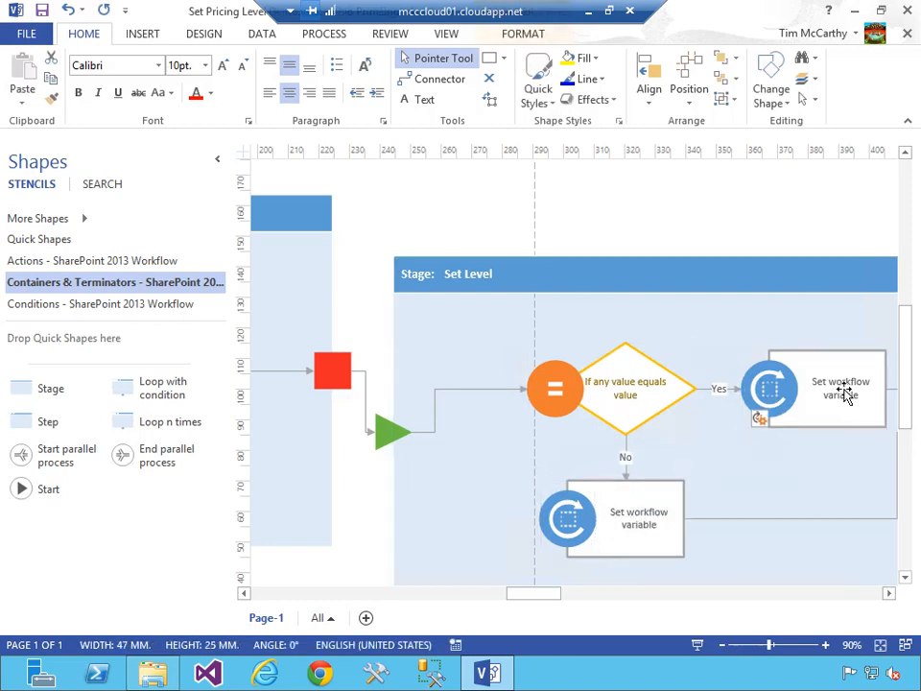
{"action": "double_click", "coordinate": [845, 395]}
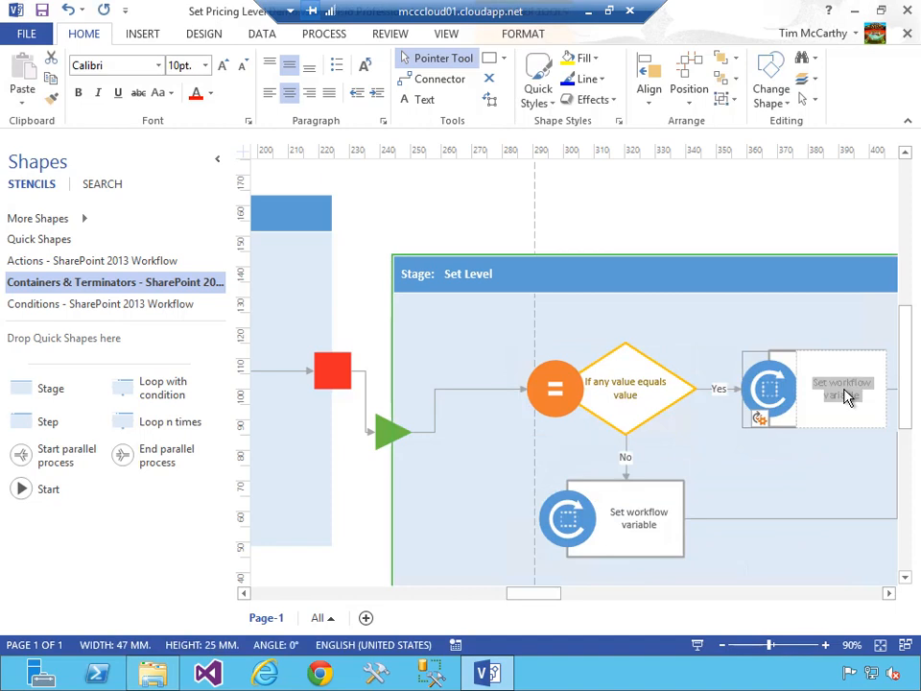
{"action": "left_click", "coordinate": [822, 454]}
Look through the shapes in the Conditions and the Containers & Terminators SharePoint 2013 Workflow stencils.
{"action": "left_click_drag", "start_coordinate": [534, 599], "coordinate": [440, 597]}
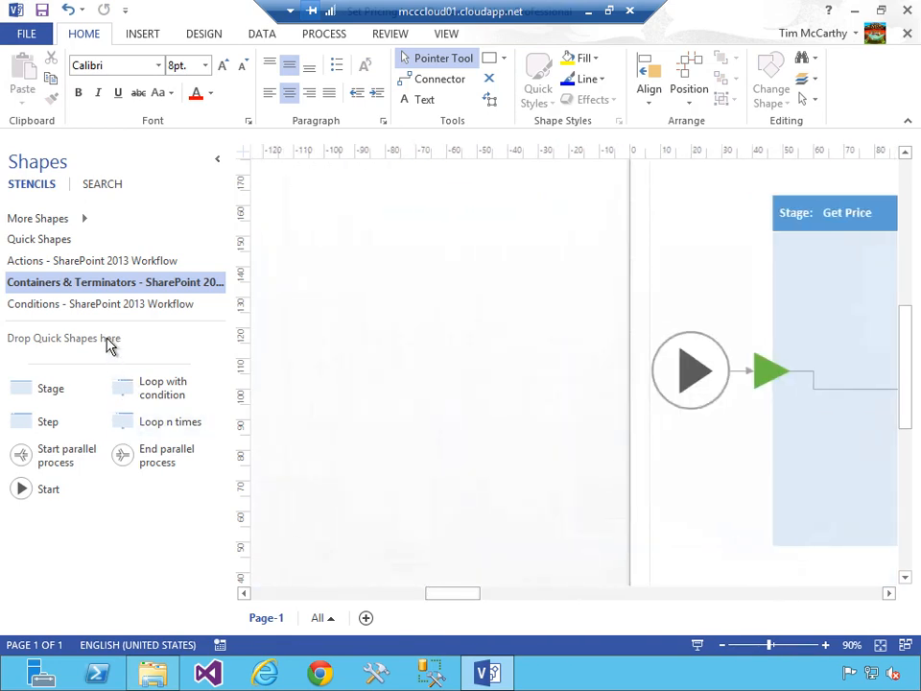
{"action": "left_click", "coordinate": [168, 309]}
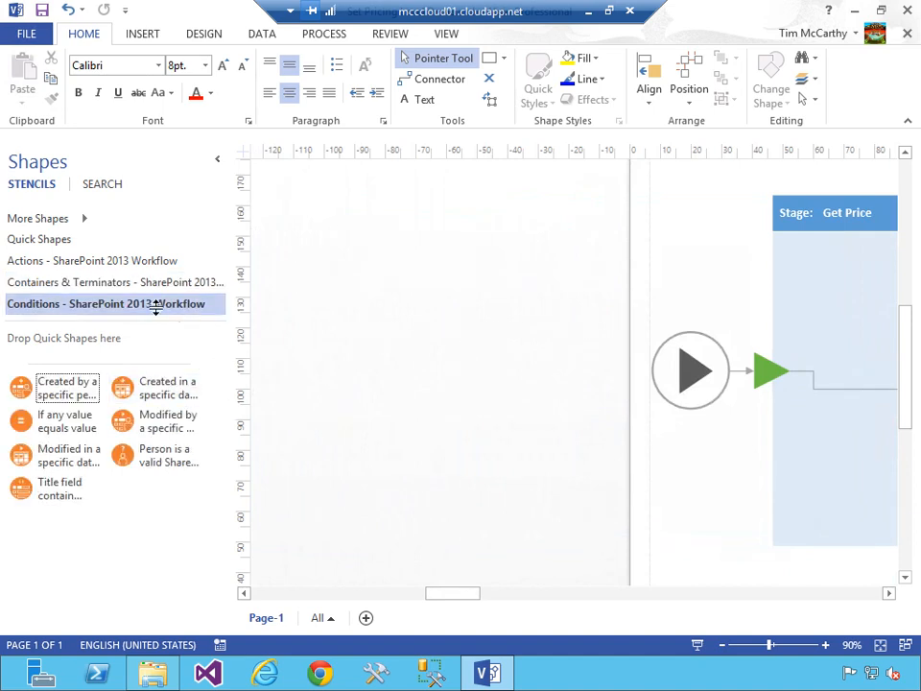
{"action": "left_click", "coordinate": [131, 287]}
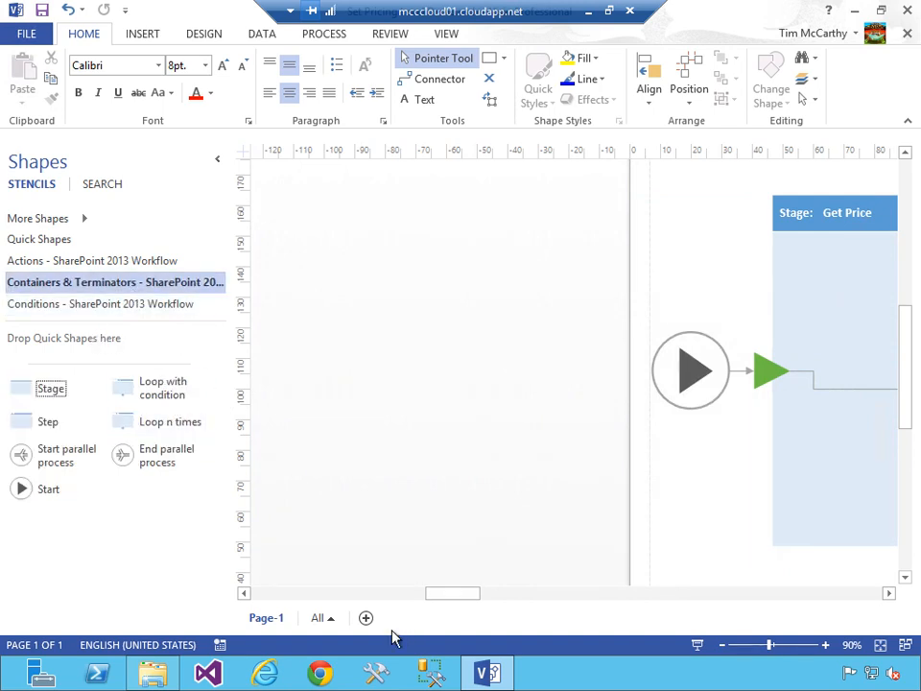
Examine the start shape, the stages' green entry and red exit markers, and the Get Price stage container in the drawing.
{"action": "left_click", "coordinate": [703, 374]}
{"action": "left_click_drag", "start_coordinate": [452, 595], "coordinate": [594, 596]}
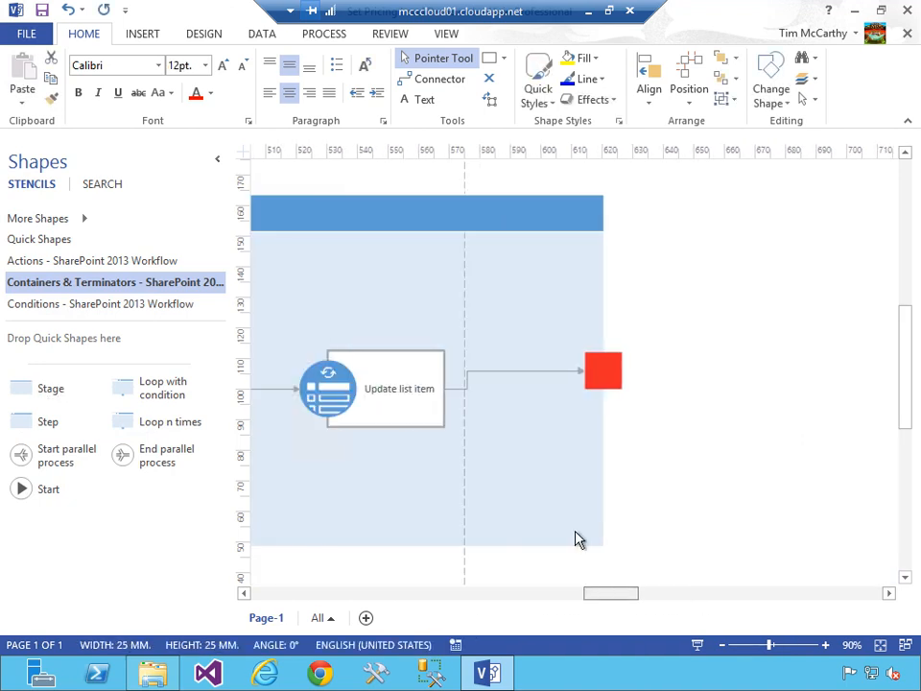
{"action": "left_click", "coordinate": [599, 374]}
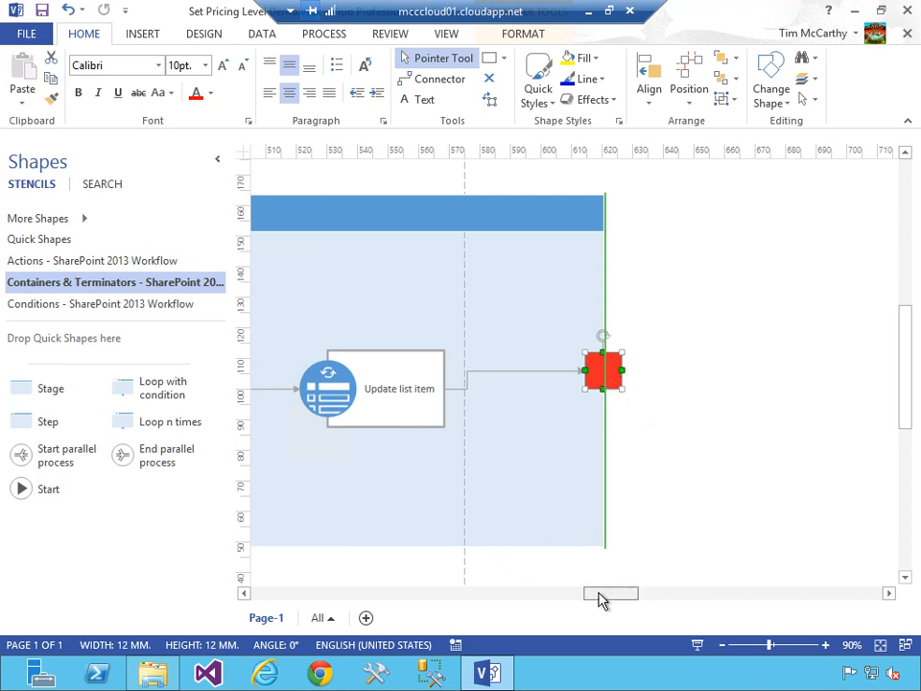
{"action": "left_click_drag", "start_coordinate": [598, 599], "coordinate": [534, 561]}
{"action": "left_click_drag", "start_coordinate": [625, 436], "coordinate": [627, 436]}
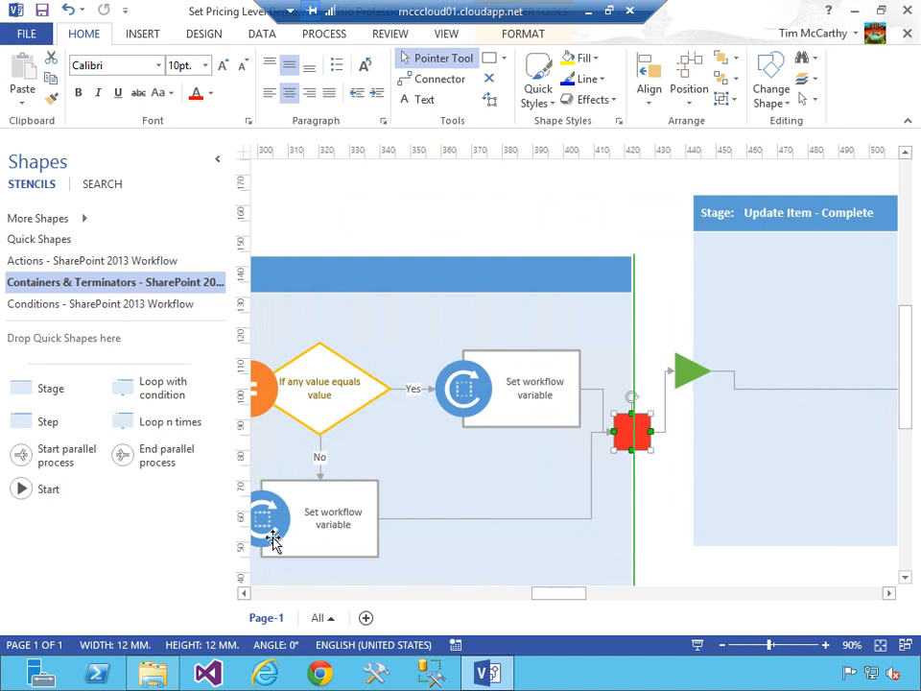
{"action": "left_click_drag", "start_coordinate": [551, 595], "coordinate": [497, 592]}
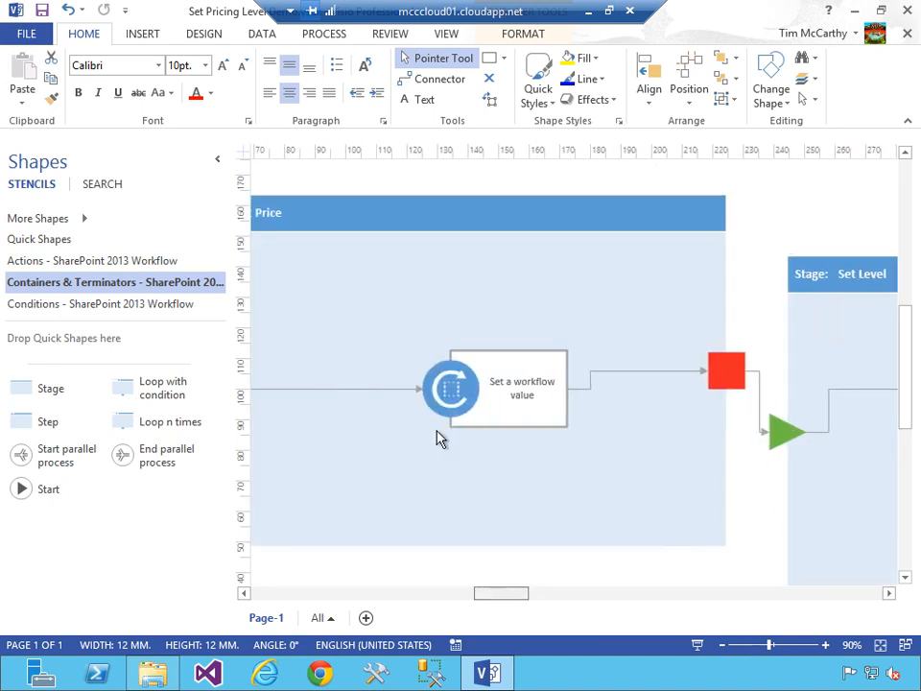
{"action": "left_click", "coordinate": [394, 212]}
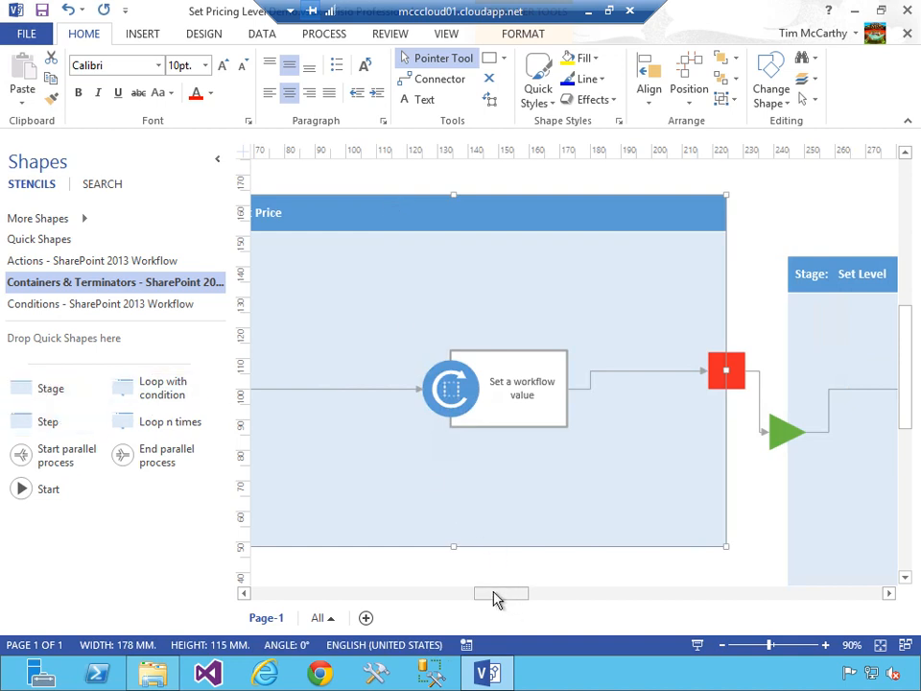
{"action": "left_click_drag", "start_coordinate": [498, 595], "coordinate": [469, 598]}
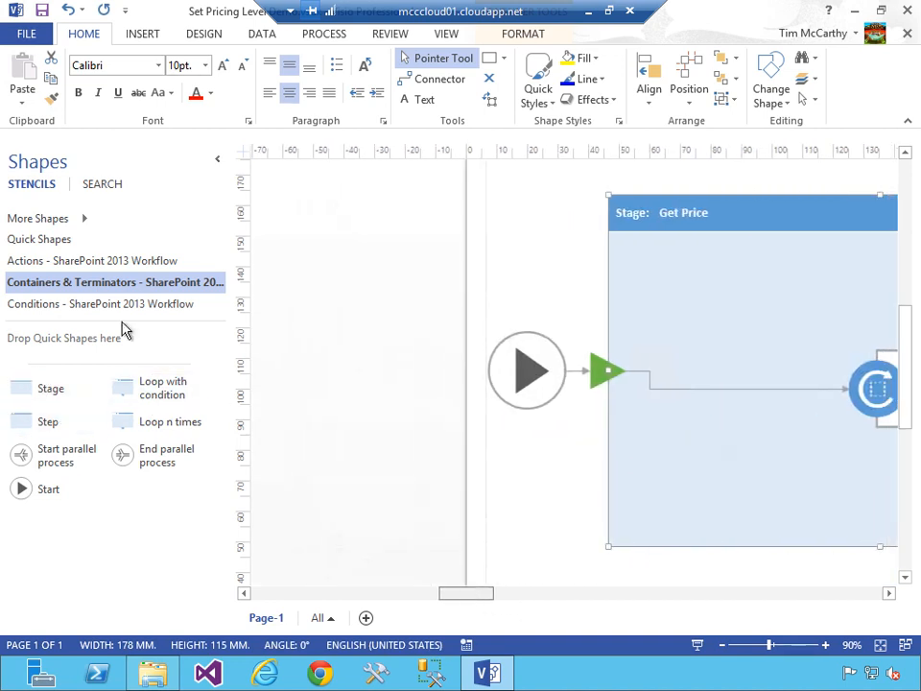
Look through the Actions stencil for the Set workflow variable shape used on the No branch of the Set Level stage.
{"action": "left_click", "coordinate": [111, 265]}
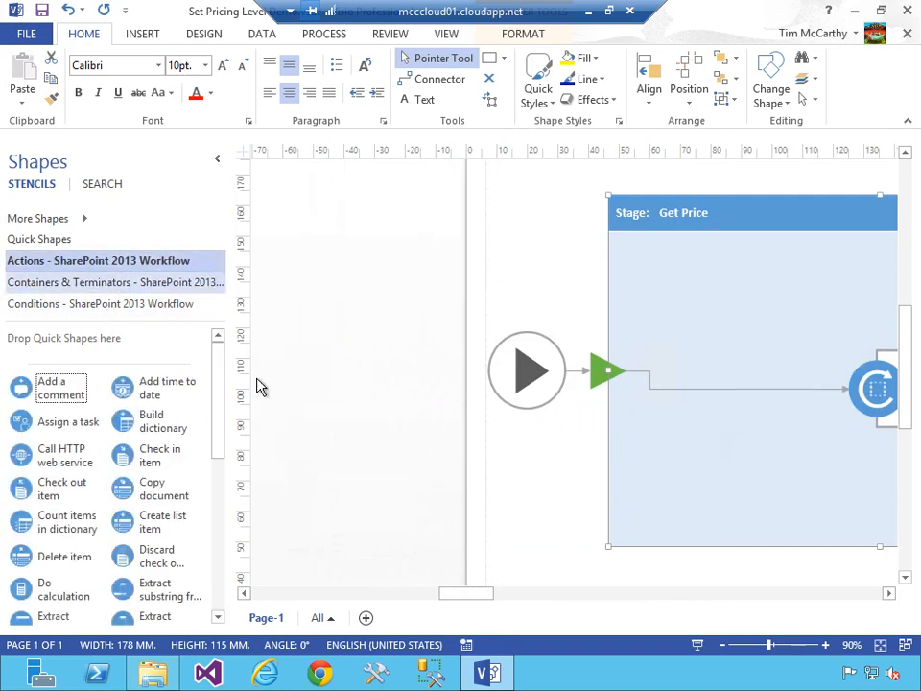
{"action": "left_click_drag", "start_coordinate": [462, 602], "coordinate": [553, 601]}
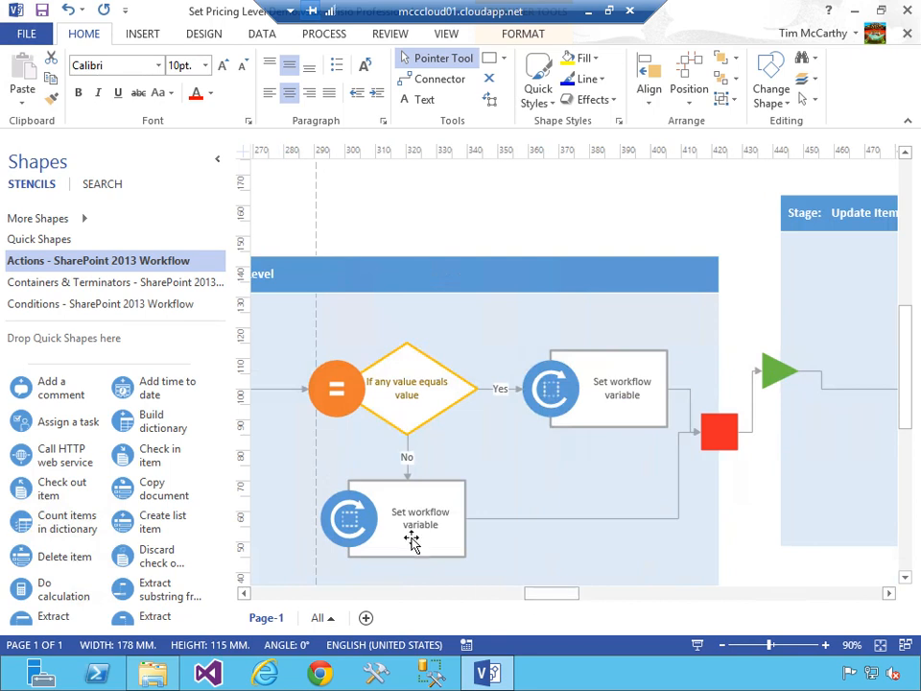
{"action": "left_click", "coordinate": [360, 537]}
{"action": "left_click_drag", "start_coordinate": [225, 448], "coordinate": [222, 576]}
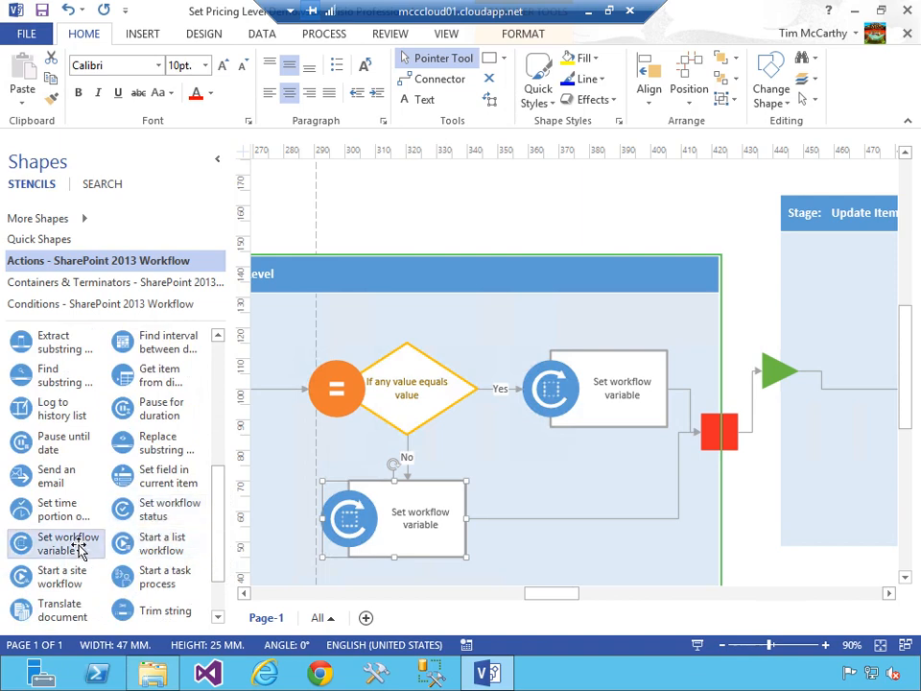
{"action": "left_click_drag", "start_coordinate": [566, 600], "coordinate": [504, 600]}
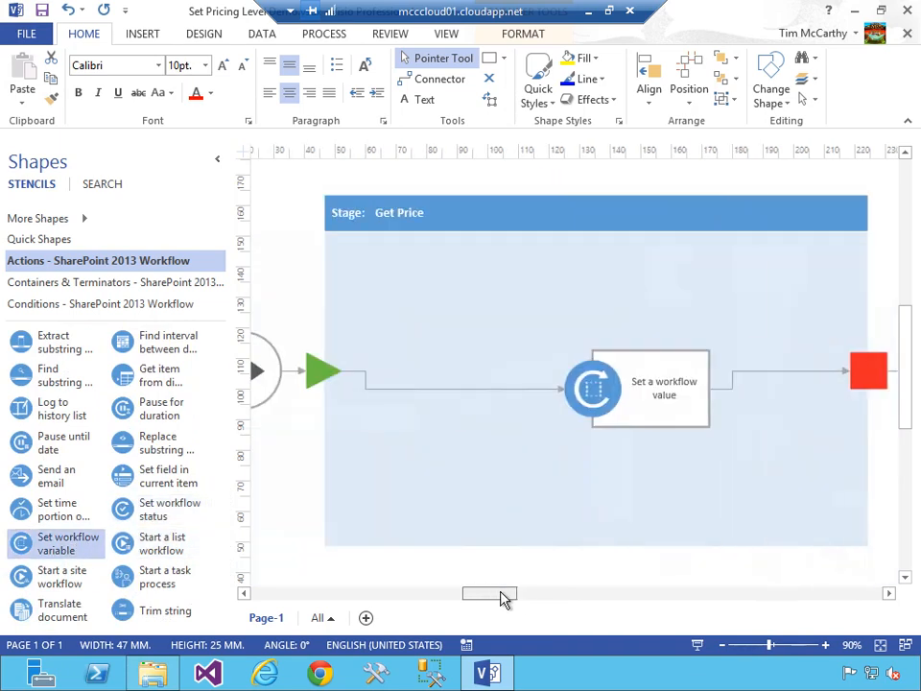
Save the edited Set Pricing Level Demo drawing and close Visio.
{"action": "left_click", "coordinate": [681, 449]}
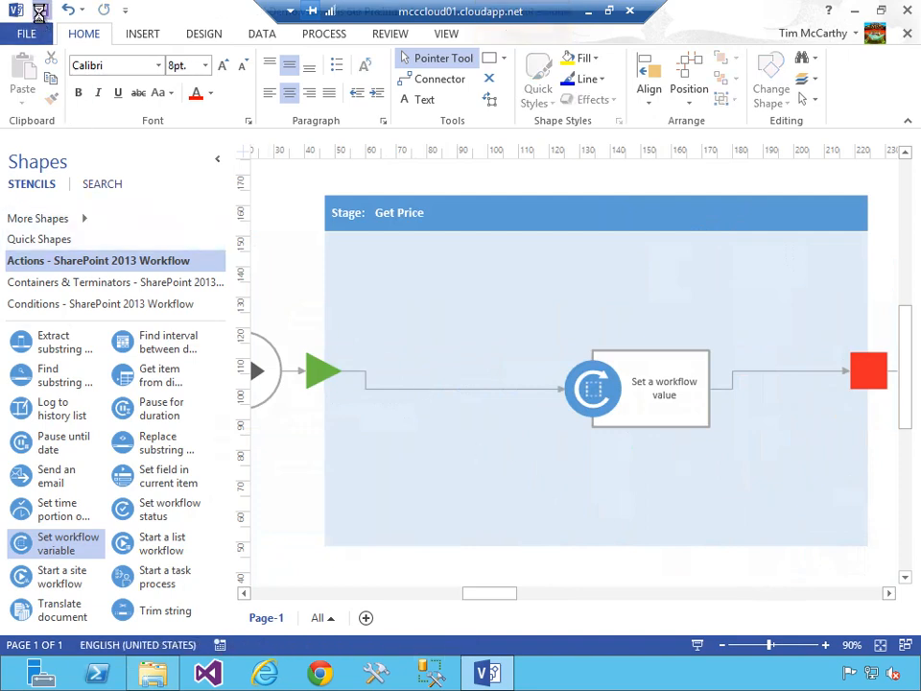
{"action": "left_click", "coordinate": [907, 9]}
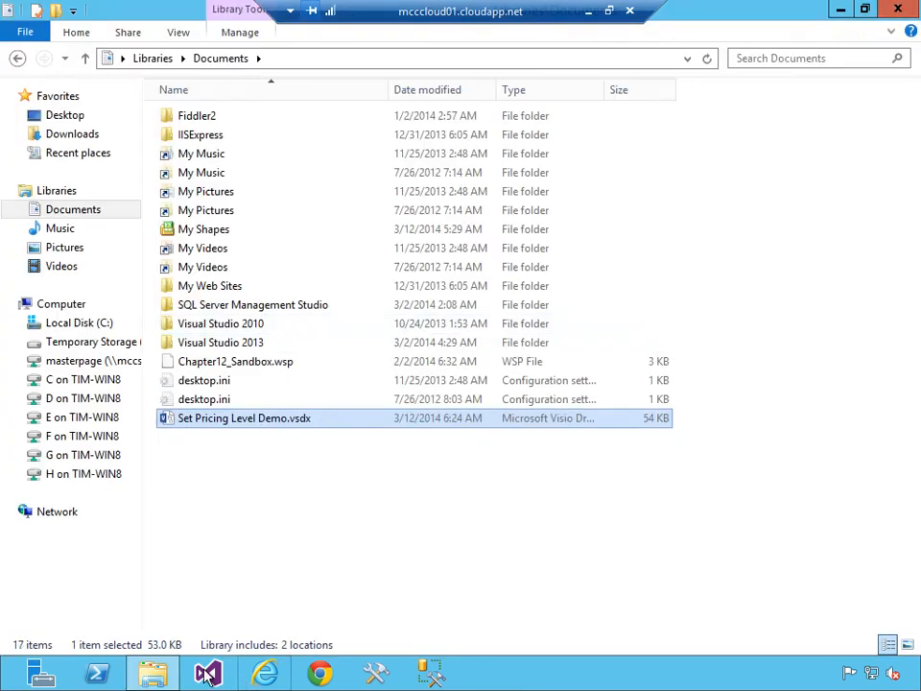
Start SharePoint Designer 2013, open the Test Site Collection site and show its workflows.
{"action": "key", "text": "super"}
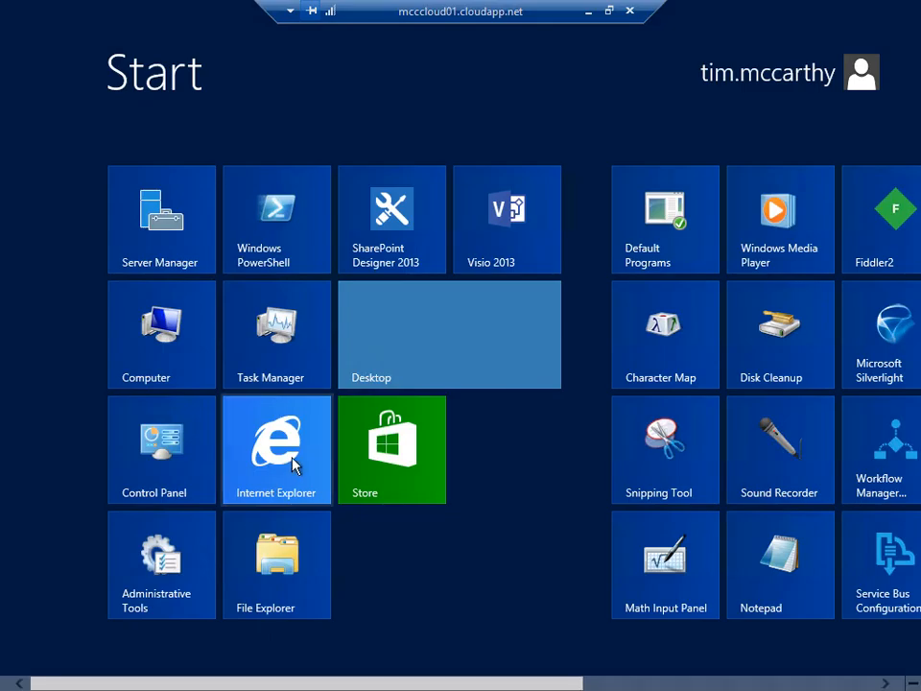
{"action": "left_click", "coordinate": [431, 228]}
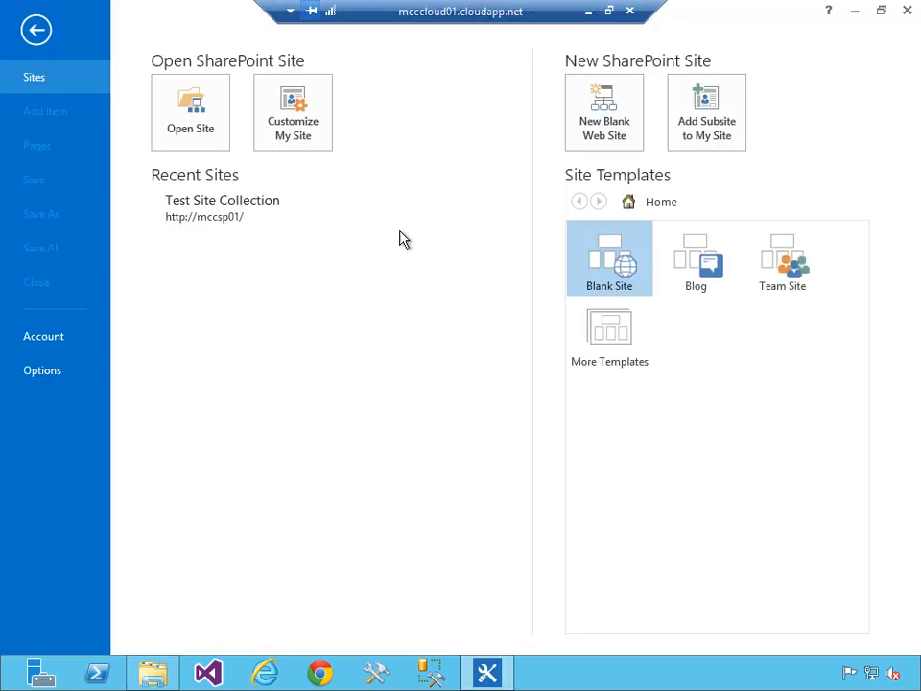
{"action": "left_click", "coordinate": [208, 225]}
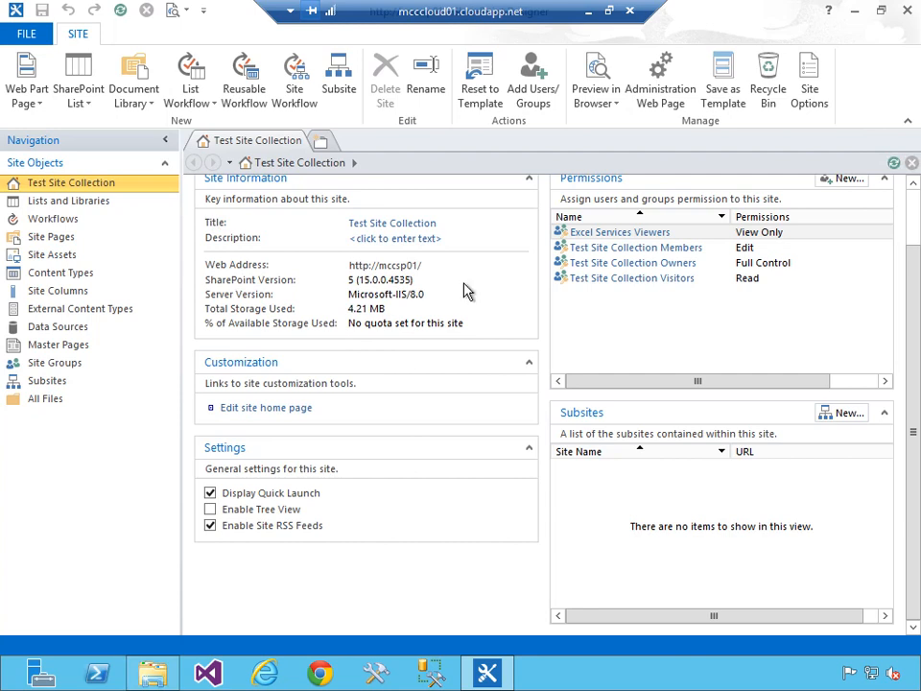
{"action": "left_click", "coordinate": [63, 222]}
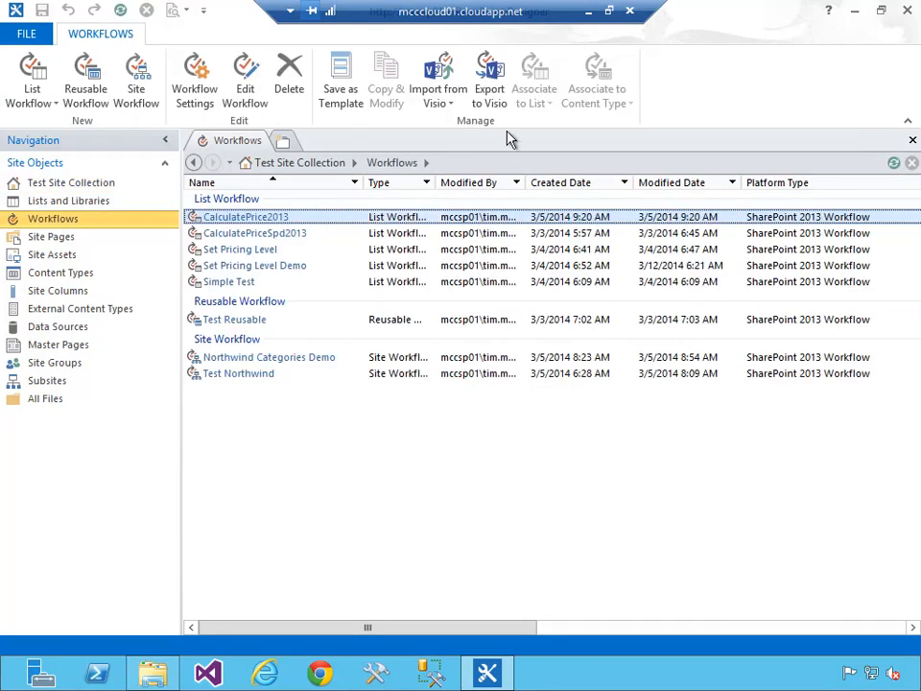
{"action": "left_click", "coordinate": [449, 103]}
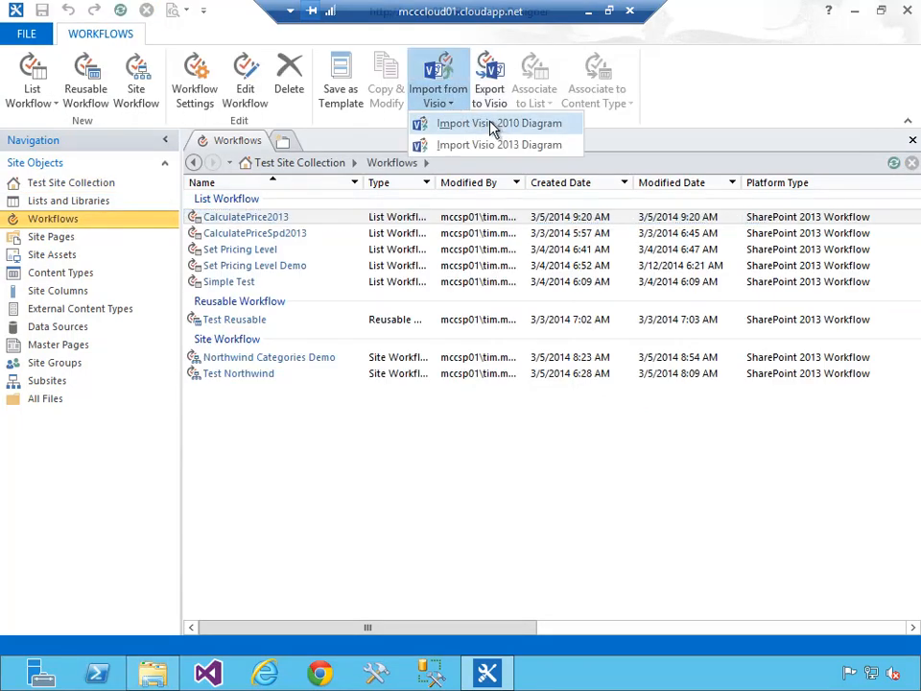
{"action": "left_click", "coordinate": [503, 146]}
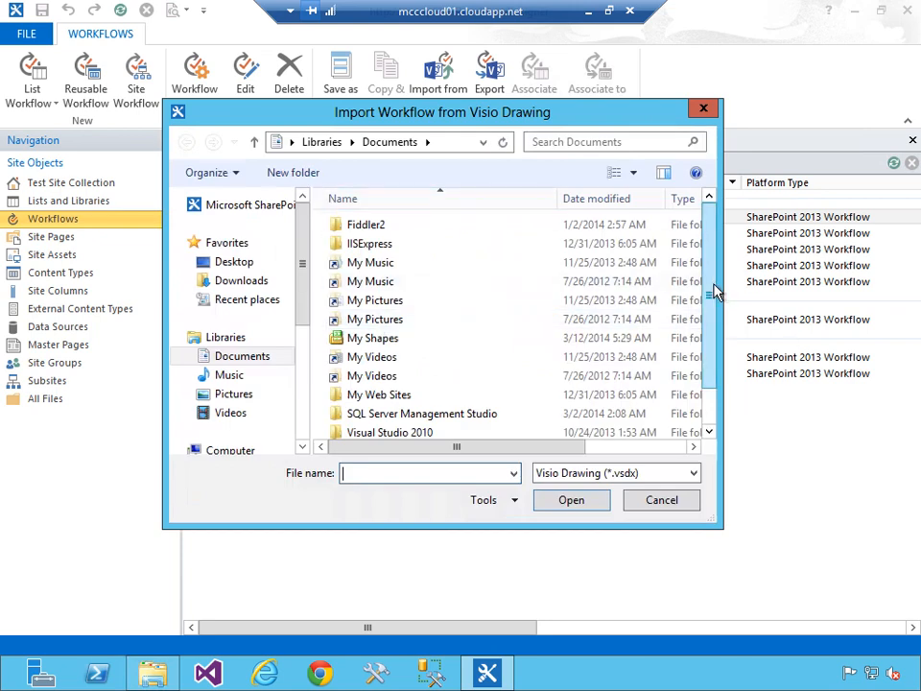
{"action": "left_click_drag", "start_coordinate": [713, 295], "coordinate": [714, 354]}
{"action": "left_click", "coordinate": [412, 431]}
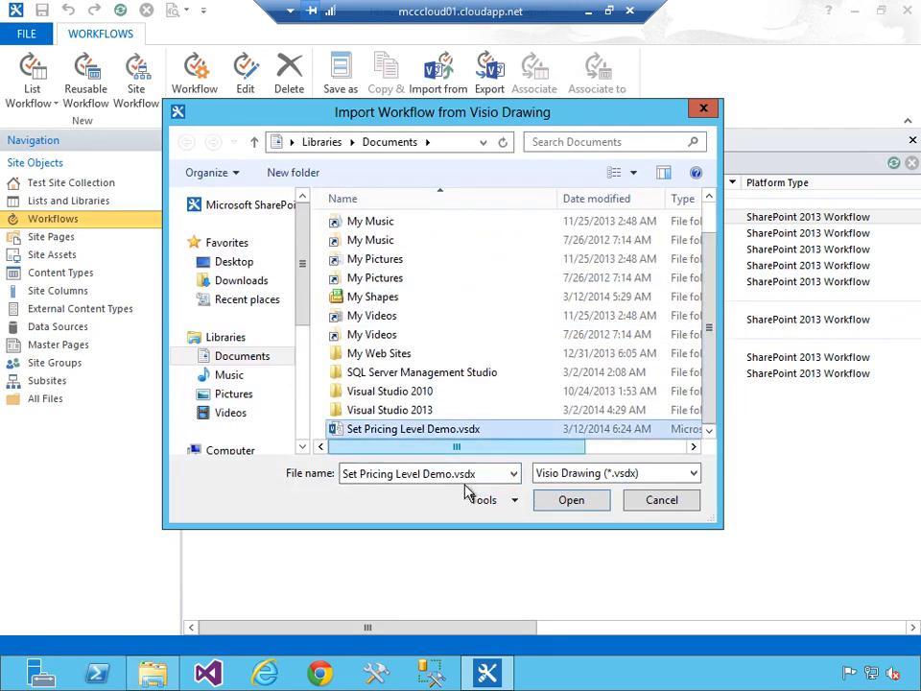
{"action": "left_click", "coordinate": [453, 474]}
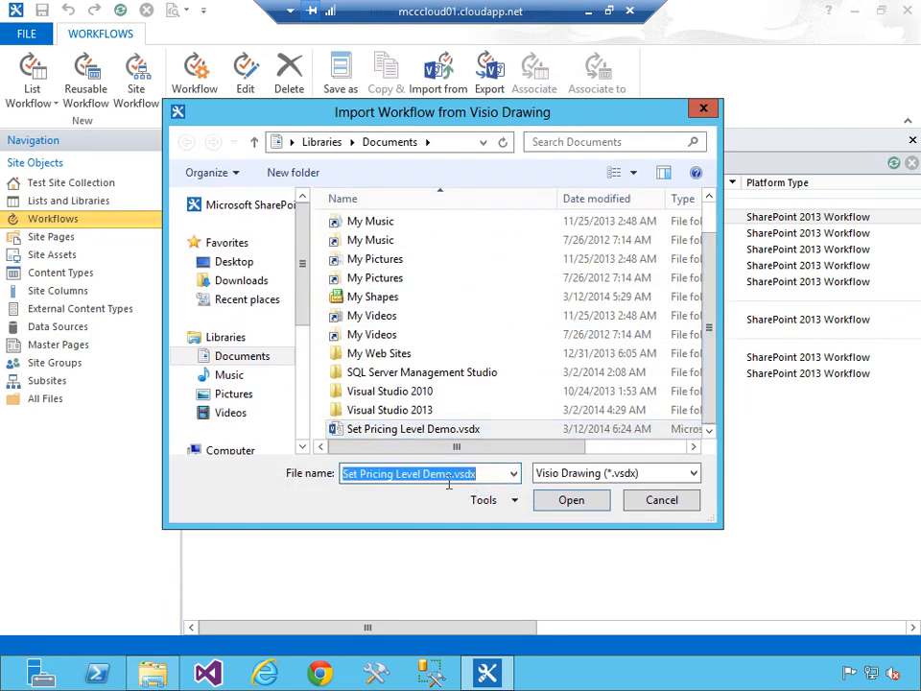
{"action": "left_click", "coordinate": [571, 501]}
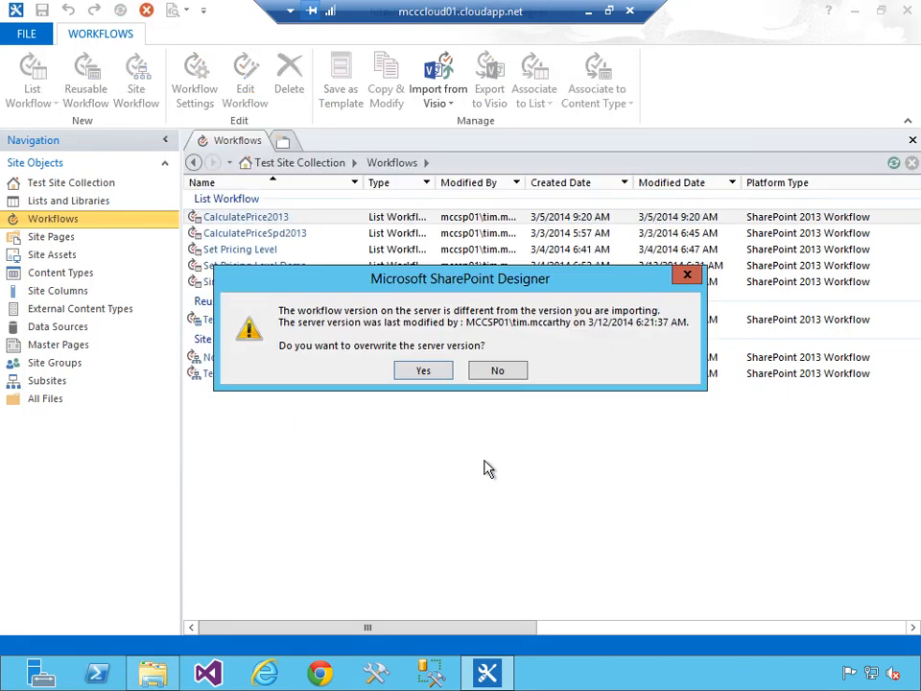
{"action": "left_click", "coordinate": [516, 375]}
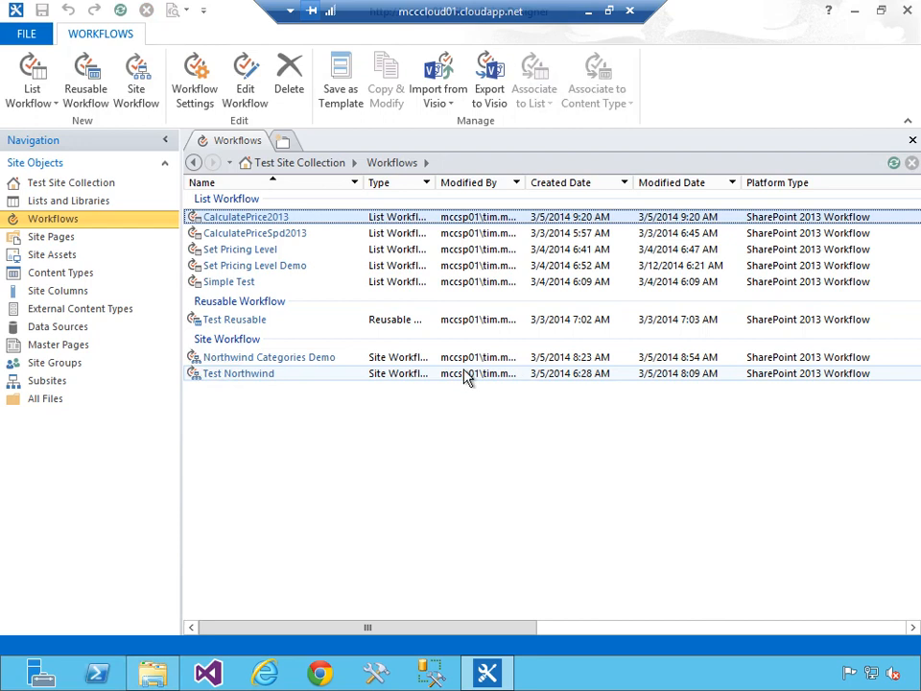
Rename the Set Pricing Level Demo workflow as "Set Pricing Level Demo - original" in its settings, save it and close its settings page.
{"action": "left_click", "coordinate": [317, 266]}
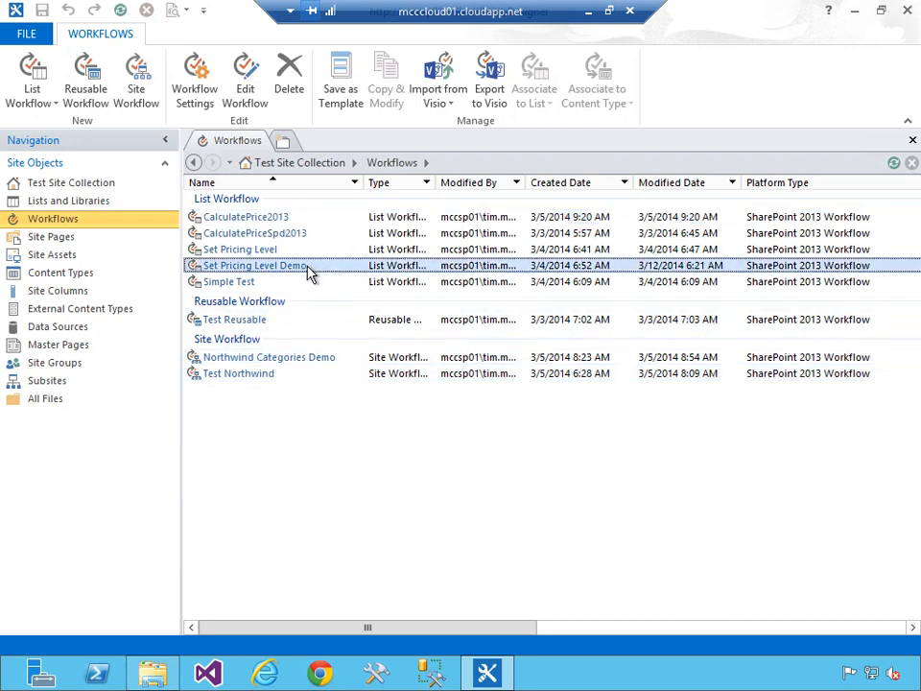
{"action": "right_click", "coordinate": [307, 272]}
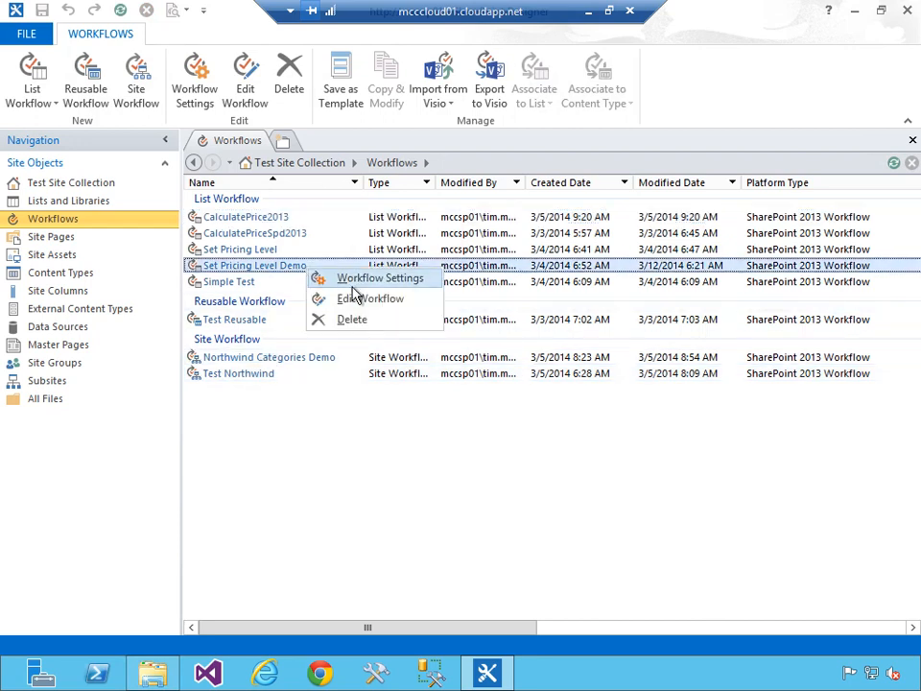
{"action": "left_click", "coordinate": [370, 279]}
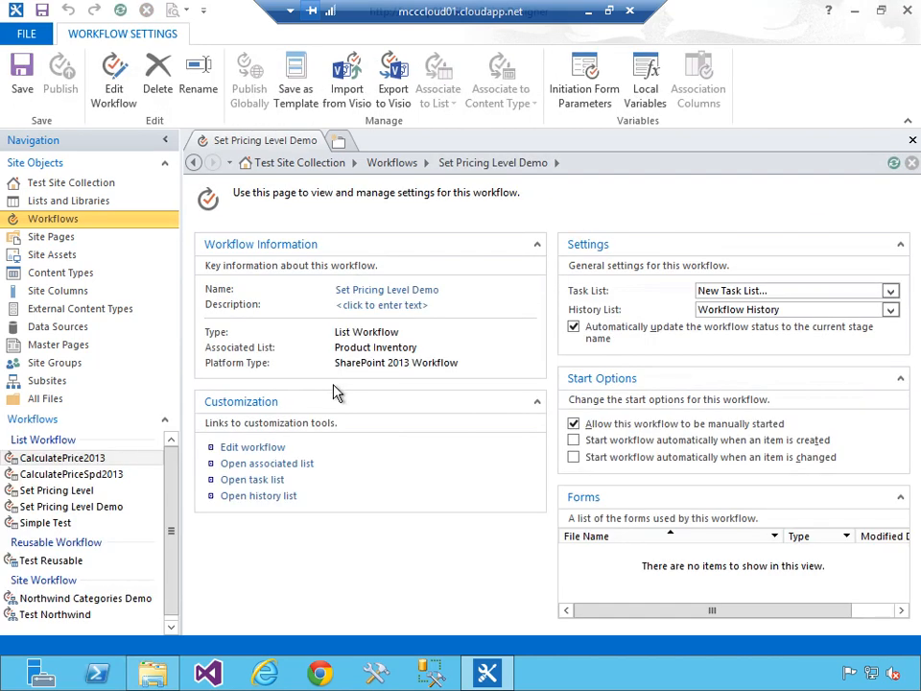
{"action": "left_click", "coordinate": [405, 291]}
{"action": "left_click", "coordinate": [471, 294]}
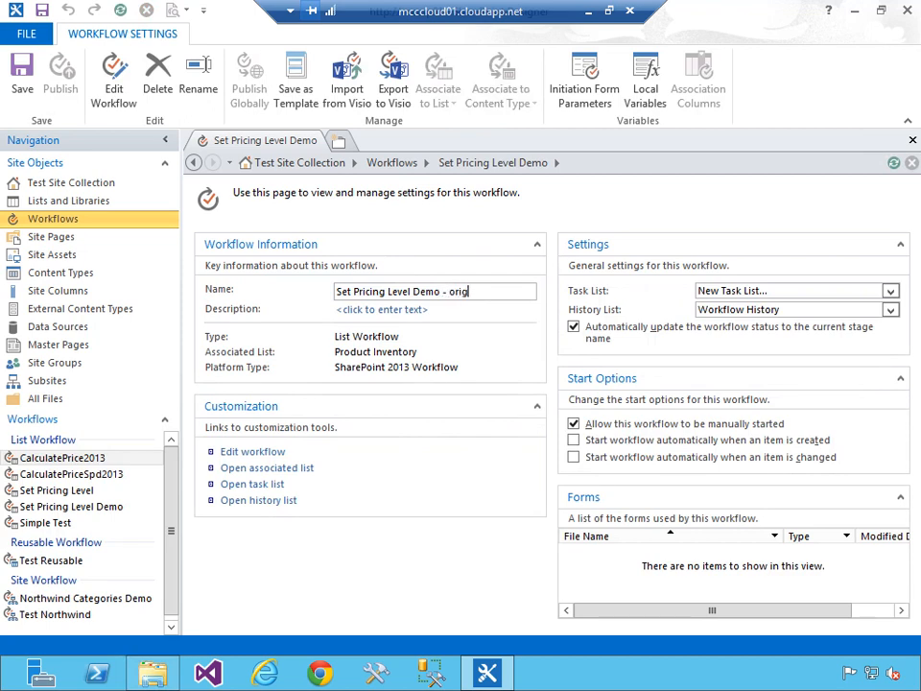
{"action": "type", "text": "- original"}
{"action": "left_click", "coordinate": [397, 582]}
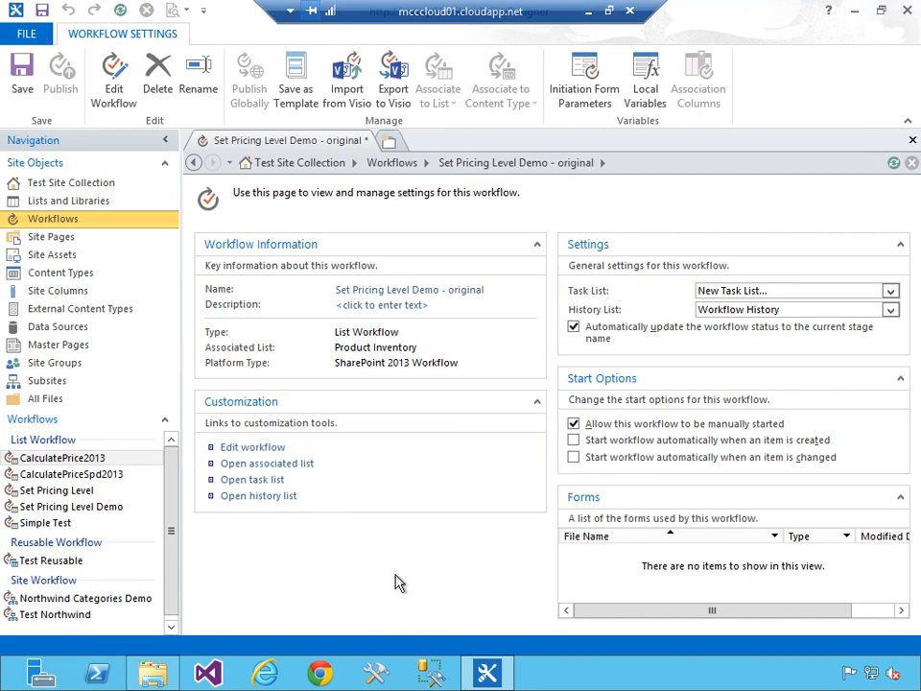
{"action": "left_click", "coordinate": [37, 86]}
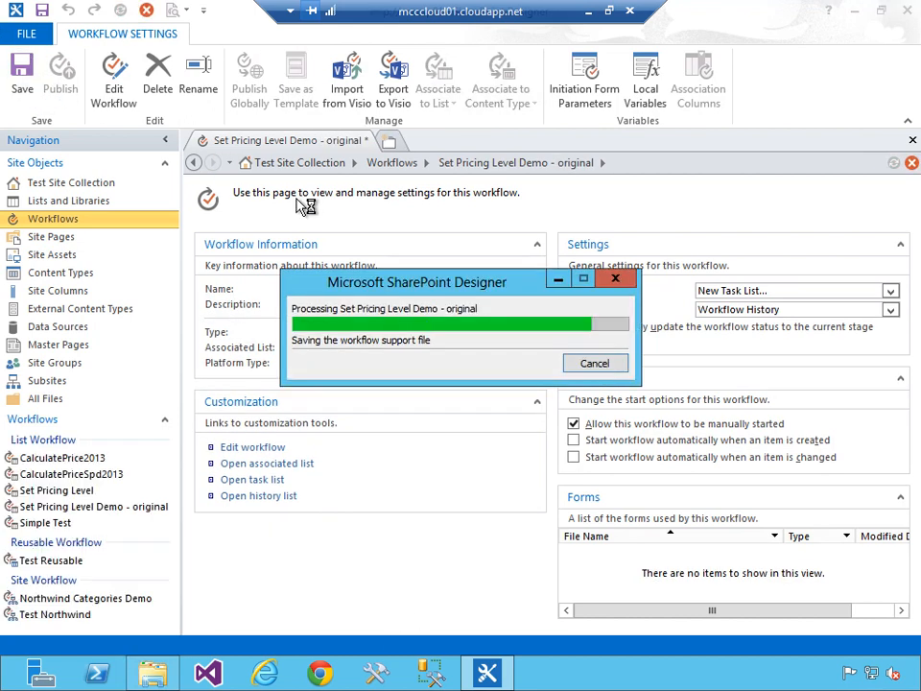
{"action": "left_click", "coordinate": [912, 141]}
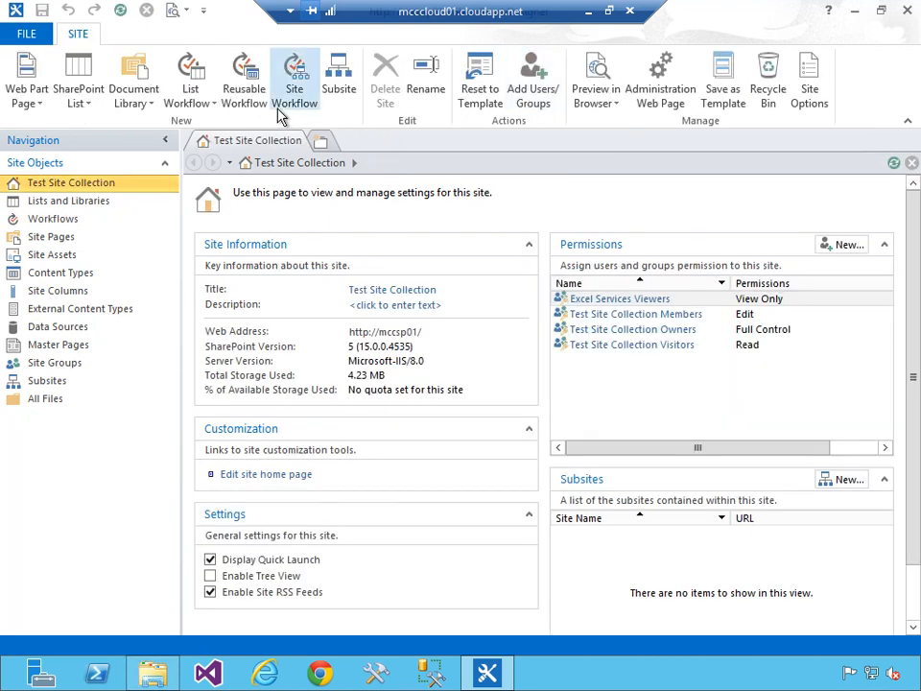
Import the Visio 2013 diagram Set Pricing Level Demo.vsdx from Documents into the site's workflows, overwriting the server version.
{"action": "left_click", "coordinate": [58, 218]}
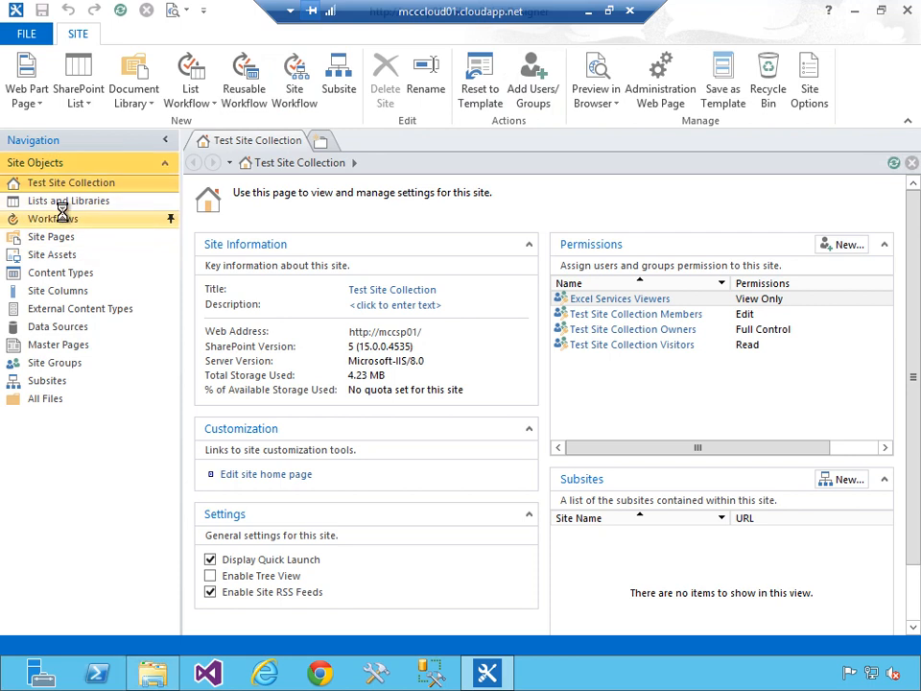
{"action": "left_click", "coordinate": [438, 94]}
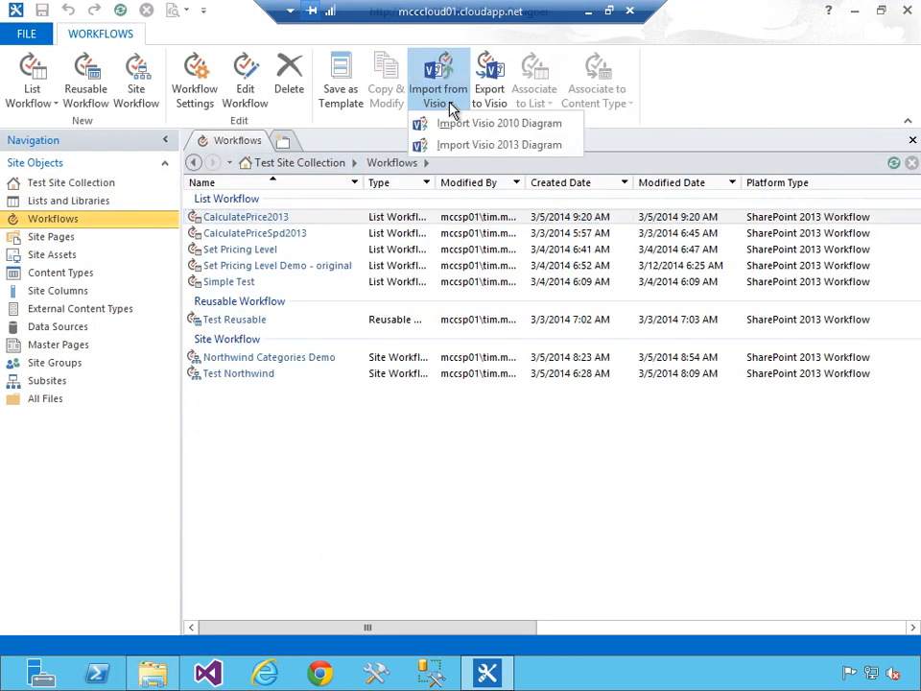
{"action": "left_click", "coordinate": [480, 145]}
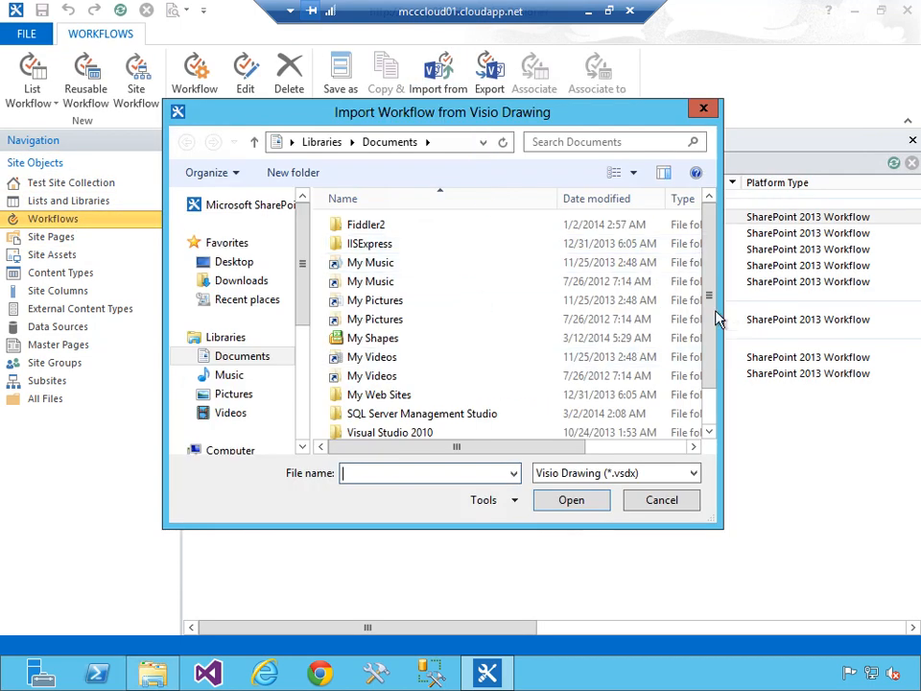
{"action": "scroll", "coordinate": [372, 422], "scroll_direction": "down", "scroll_amount": 1}
{"action": "left_click", "coordinate": [375, 430]}
{"action": "left_click", "coordinate": [571, 499]}
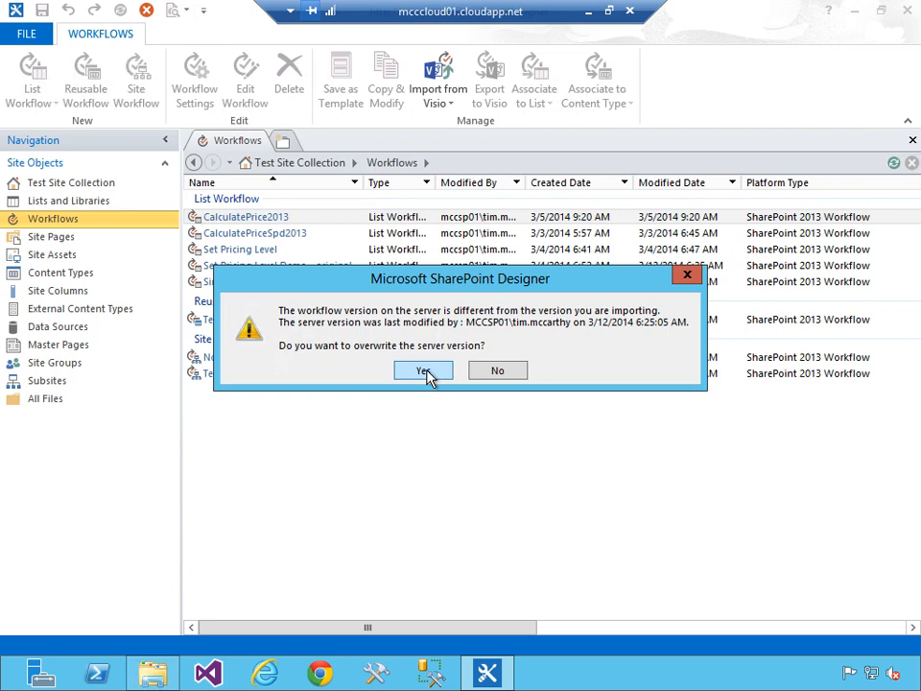
{"action": "left_click", "coordinate": [423, 372]}
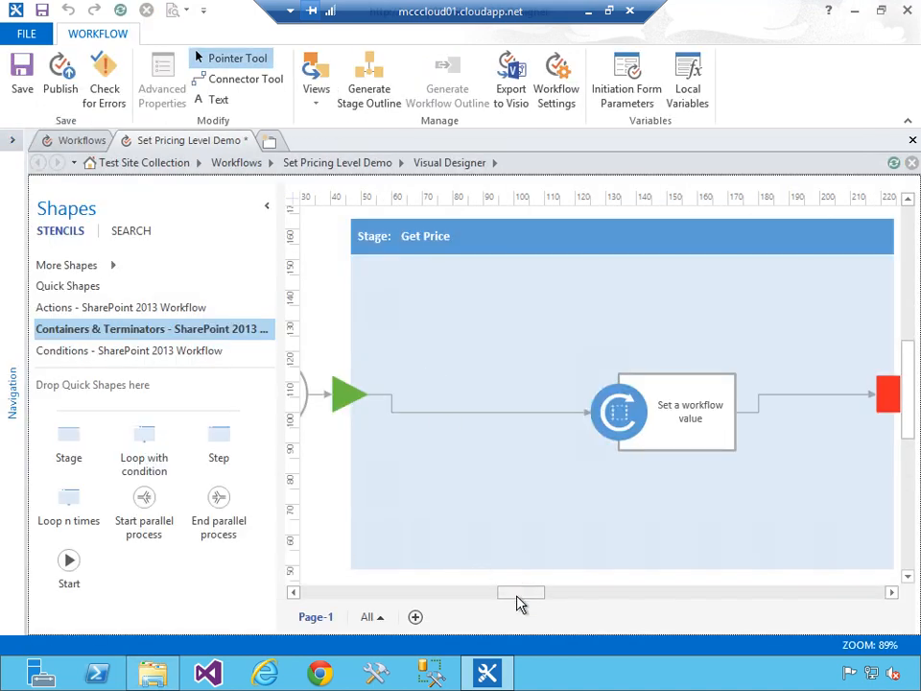
Switch the imported workflow to the text-based designer and review its Get Price, Set Level and Update Item - Complete stages.
{"action": "left_click_drag", "start_coordinate": [522, 593], "coordinate": [412, 595]}
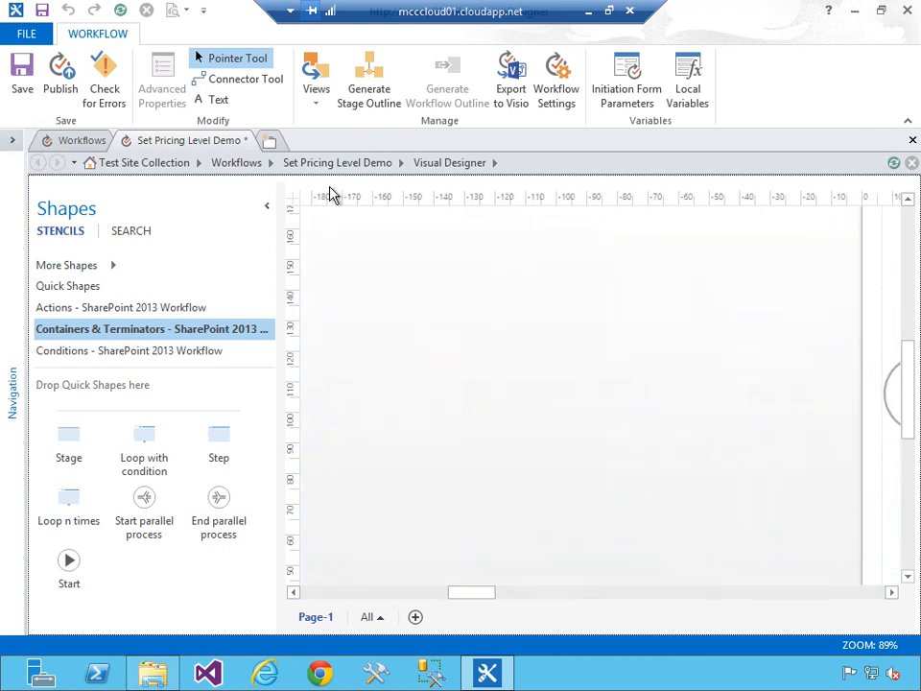
{"action": "left_click", "coordinate": [316, 104]}
{"action": "left_click", "coordinate": [345, 123]}
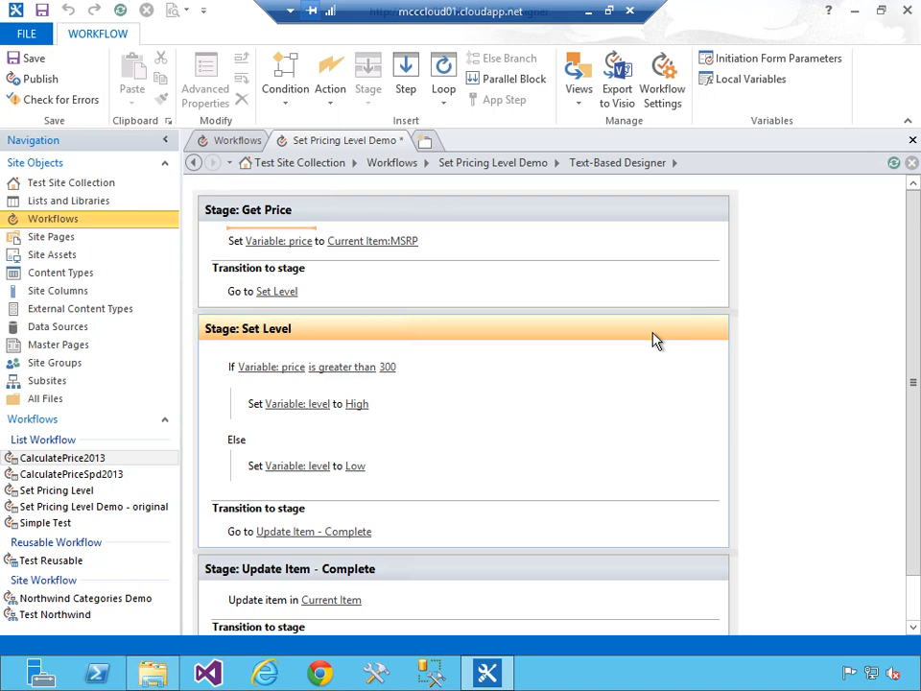
{"action": "mouse_move", "coordinate": [915, 288]}
{"action": "left_mouse_down"}
{"action": "mouse_move", "coordinate": [915, 335]}
{"action": "mouse_move", "coordinate": [912, 278]}
{"action": "left_mouse_up"}
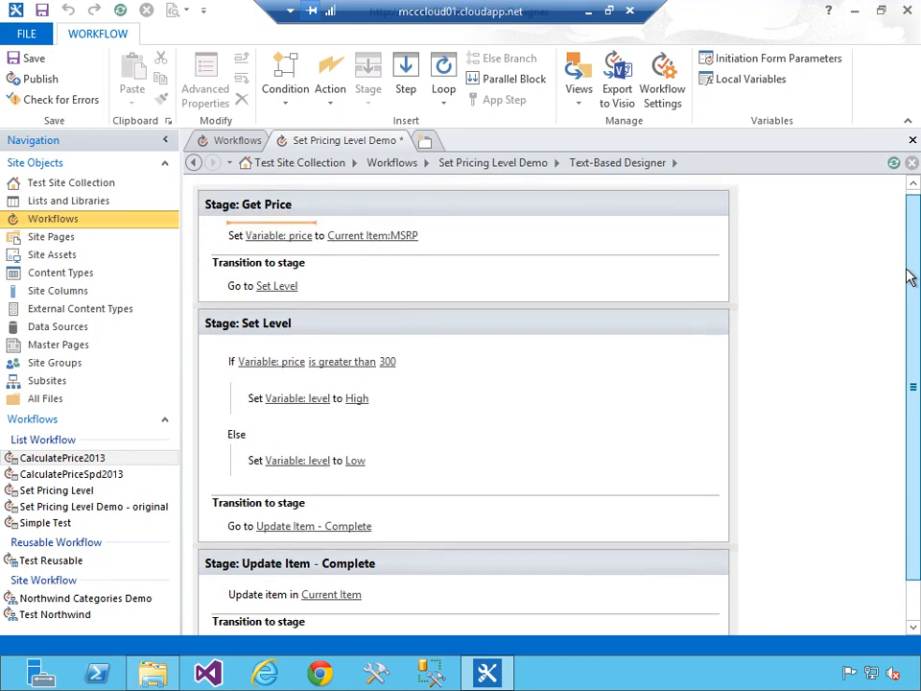
{"action": "left_click", "coordinate": [508, 283]}
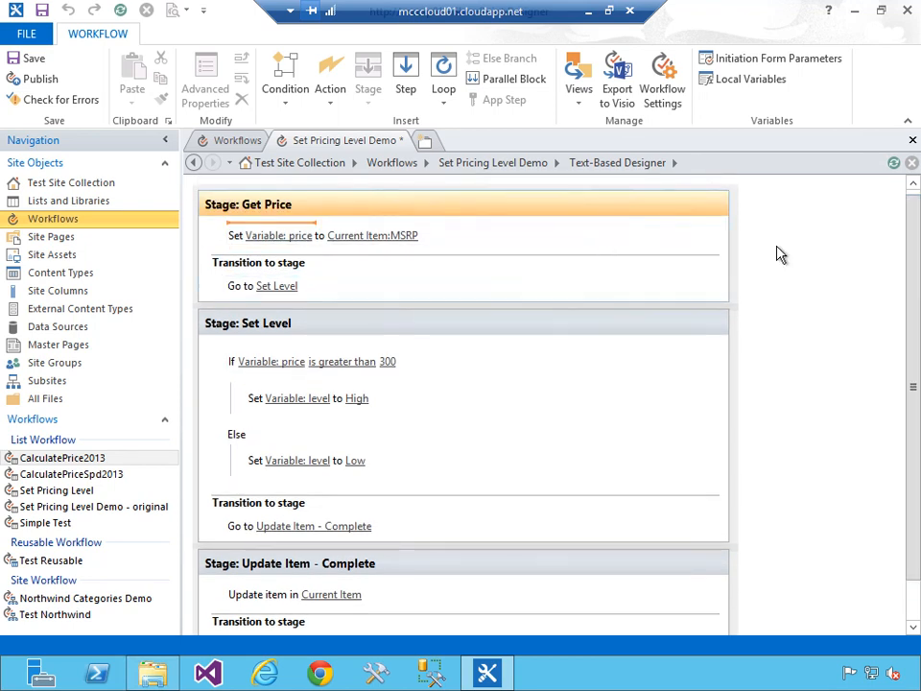
{"action": "mouse_move", "coordinate": [912, 230]}
{"action": "left_mouse_down"}
{"action": "mouse_move", "coordinate": [914, 325]}
{"action": "mouse_move", "coordinate": [914, 253]}
{"action": "left_mouse_up"}
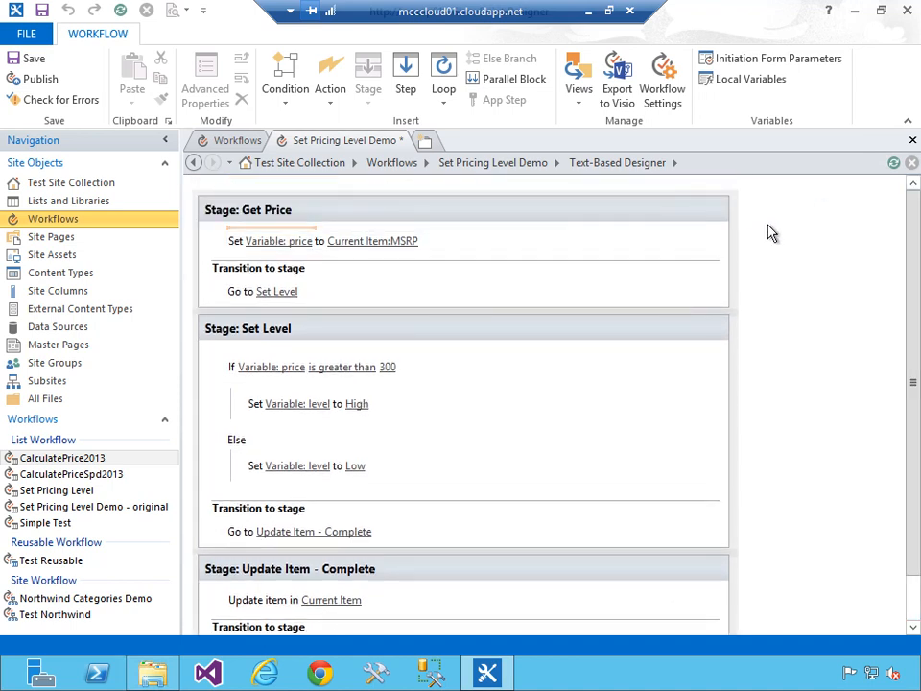